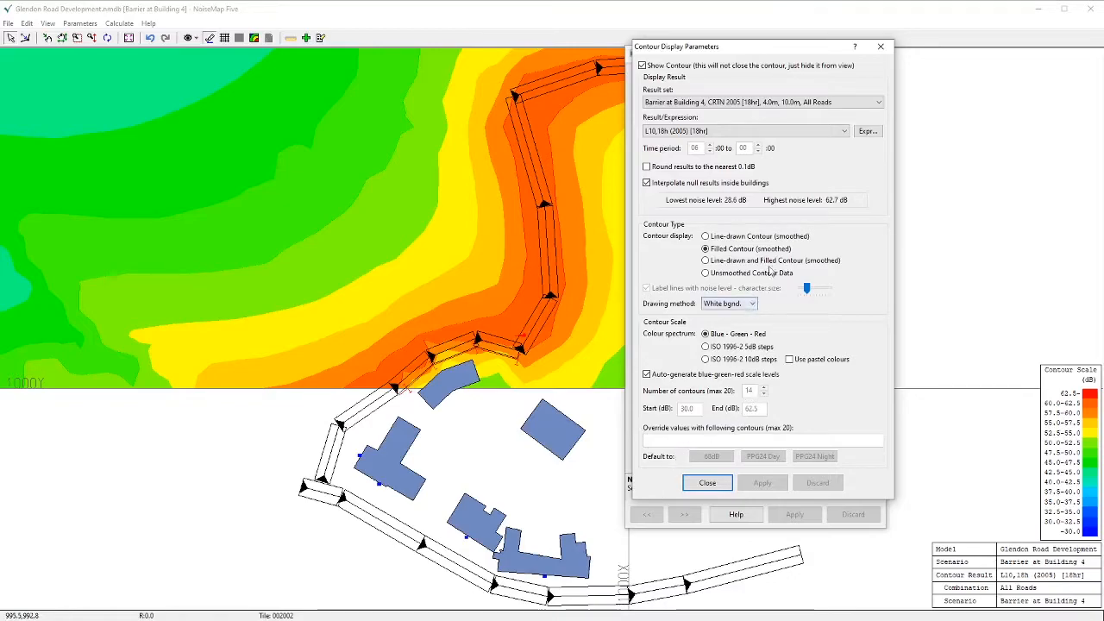
Turn off the Level 2 (1.0) height adjustment for the four barriers outside Building 4, keeping Level 1 (2.0) enabled
drag(766, 50, 952, 47)
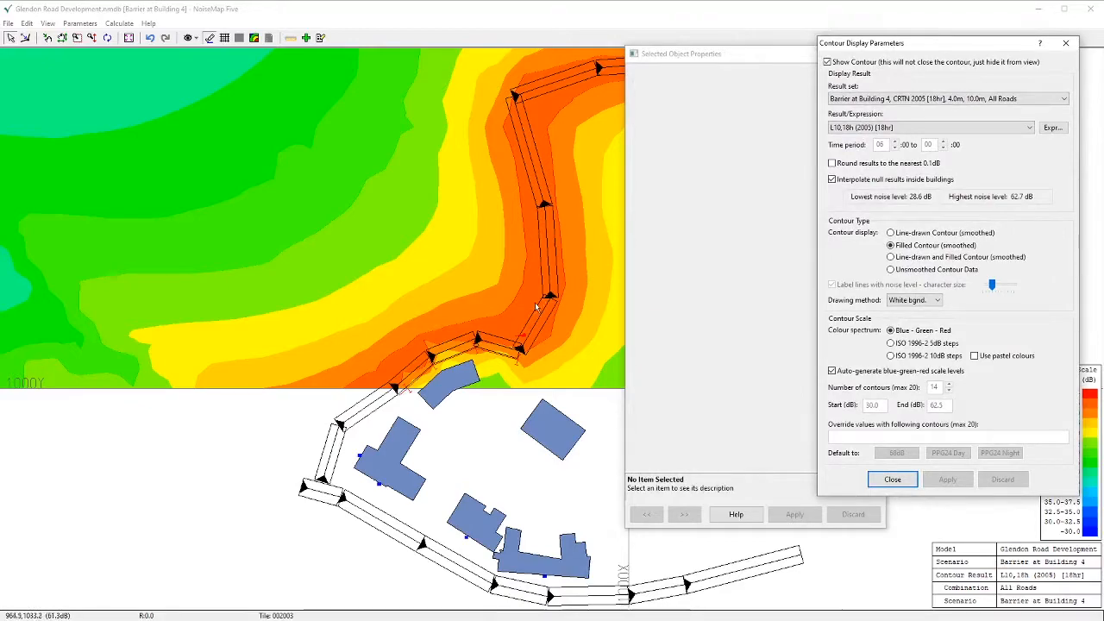
click(458, 360)
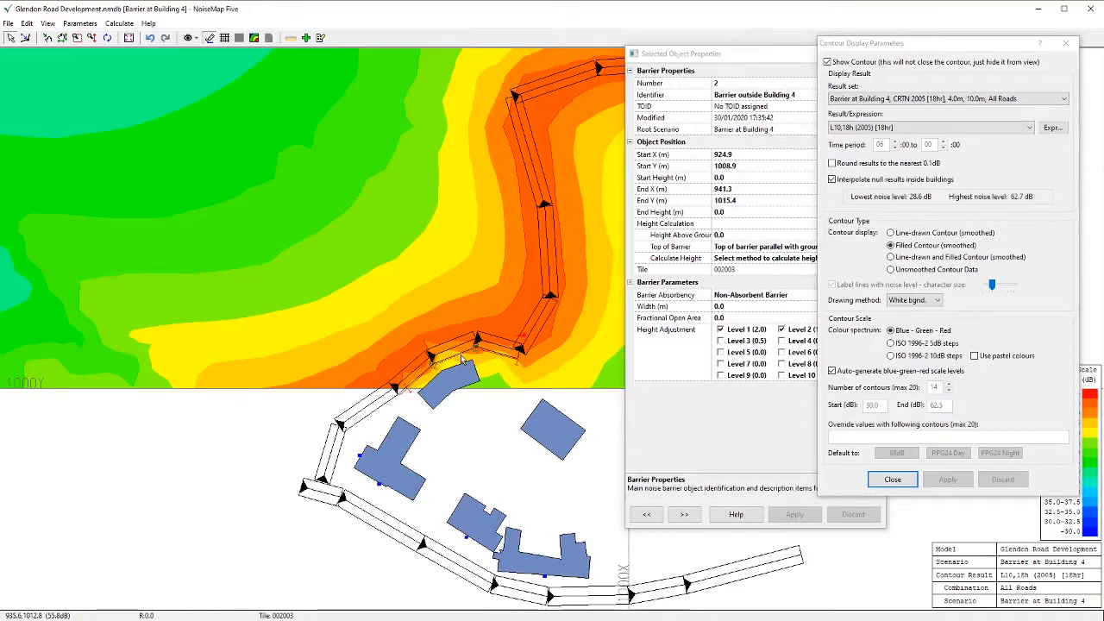
shift+click(501, 361)
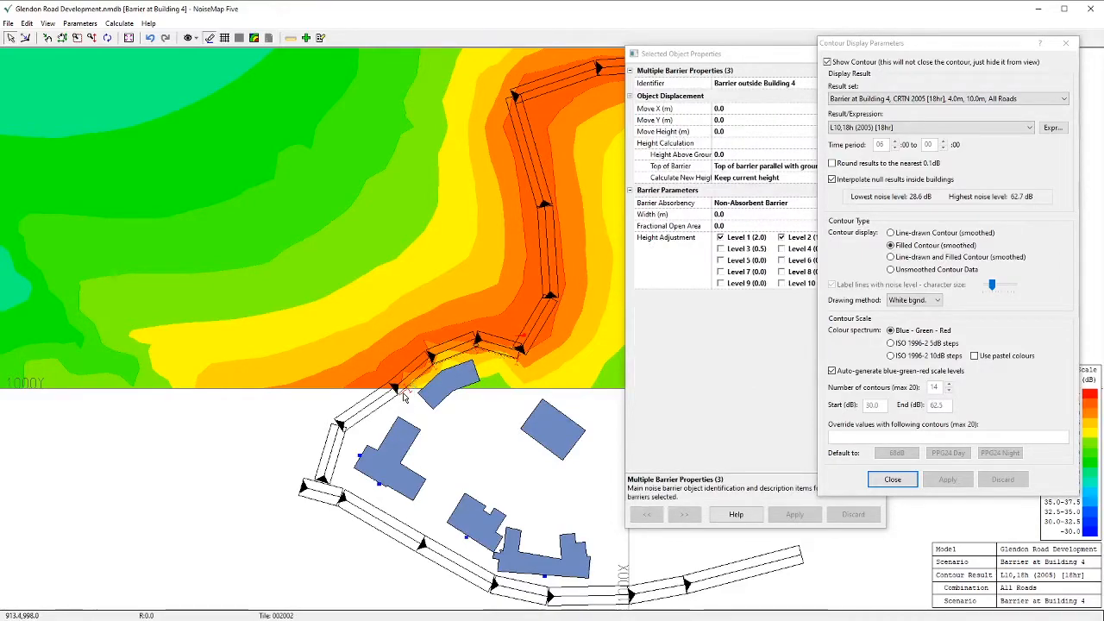
shift+click(403, 394)
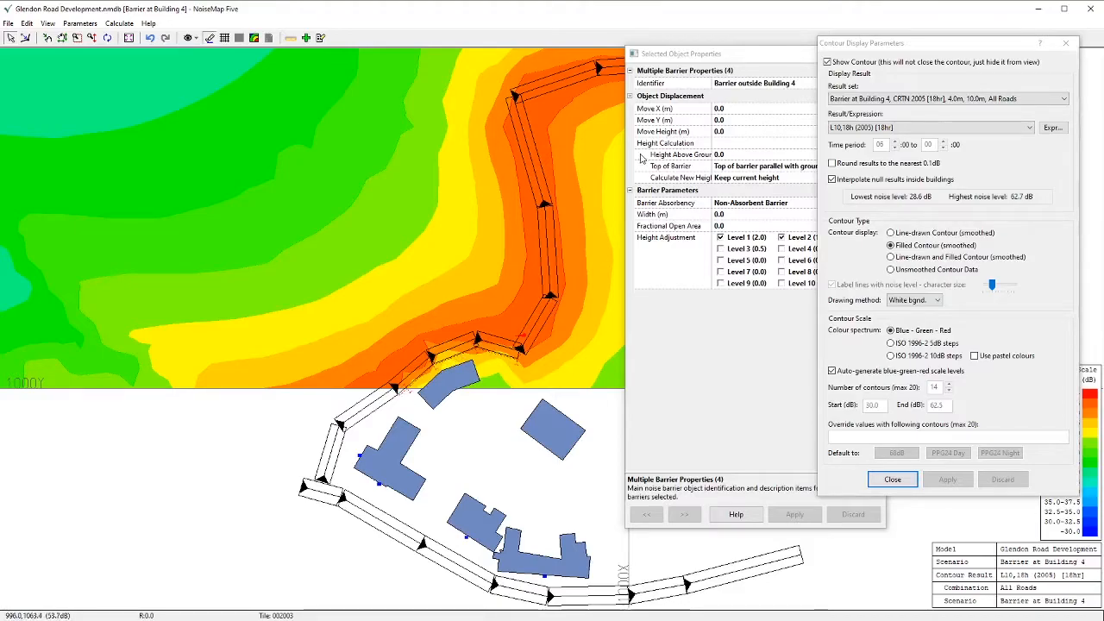
drag(930, 45, 986, 51)
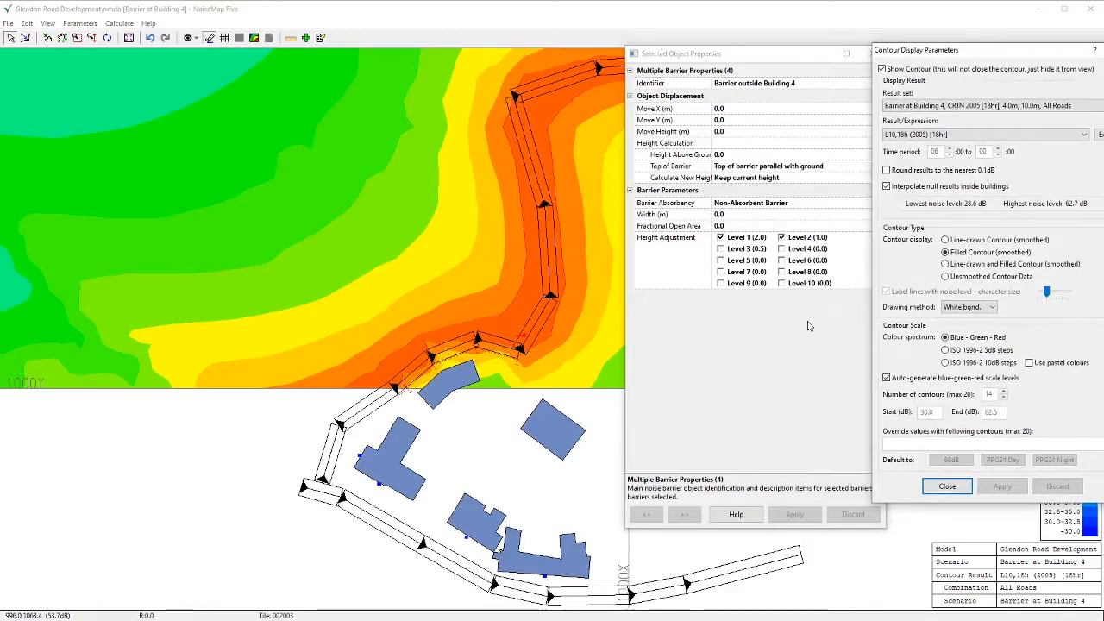
click(780, 238)
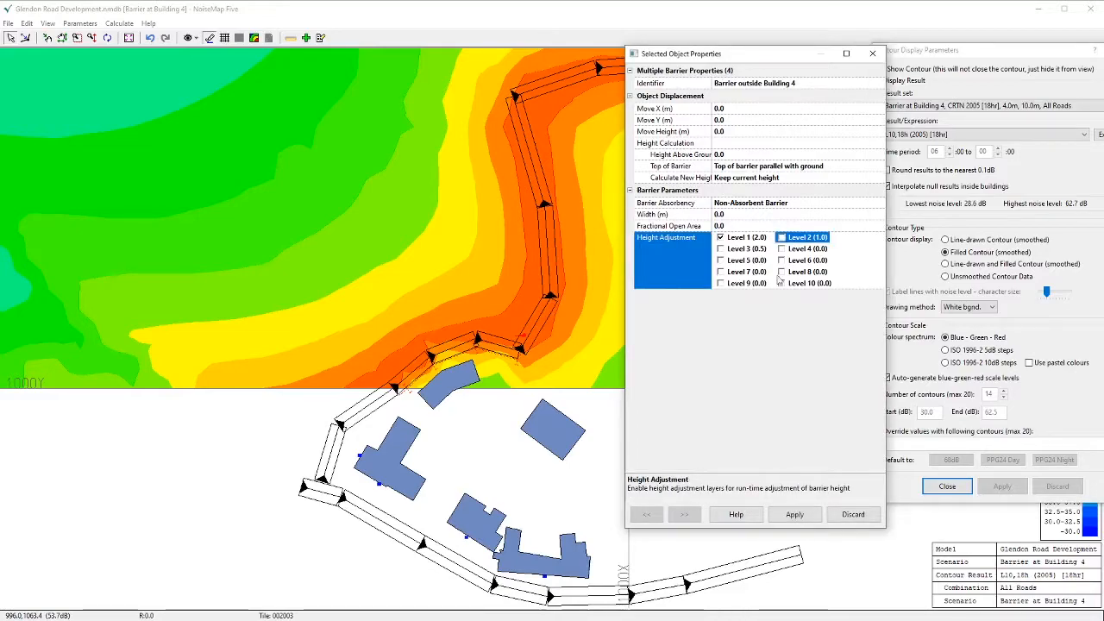
click(793, 514)
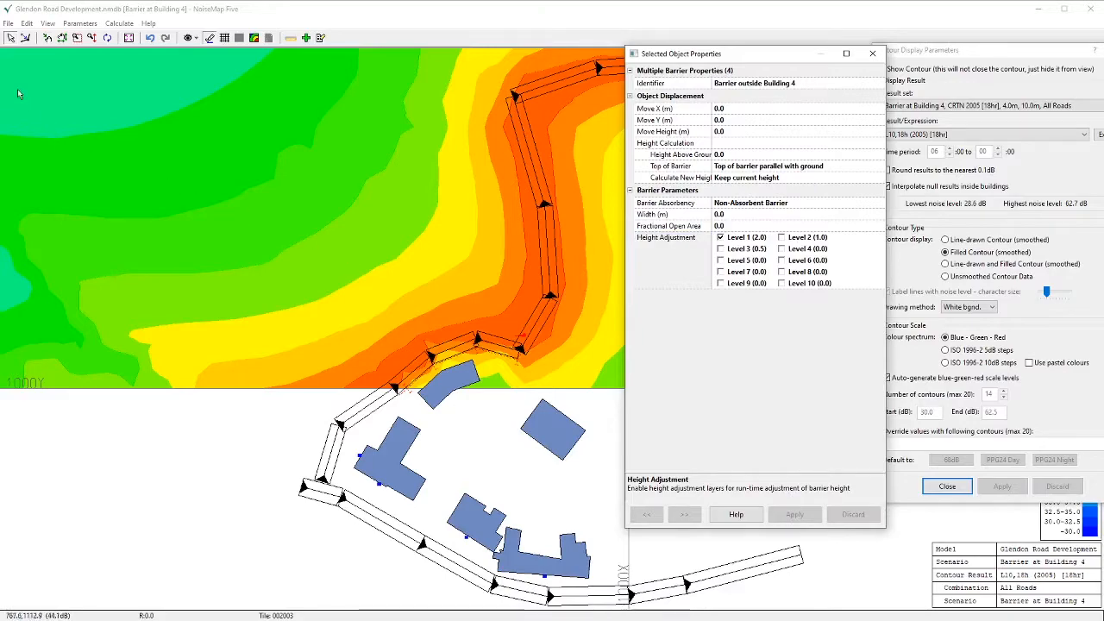
Commit the Level 1-only barrier change to the current scenario, Barrier at Building 4
click(8, 26)
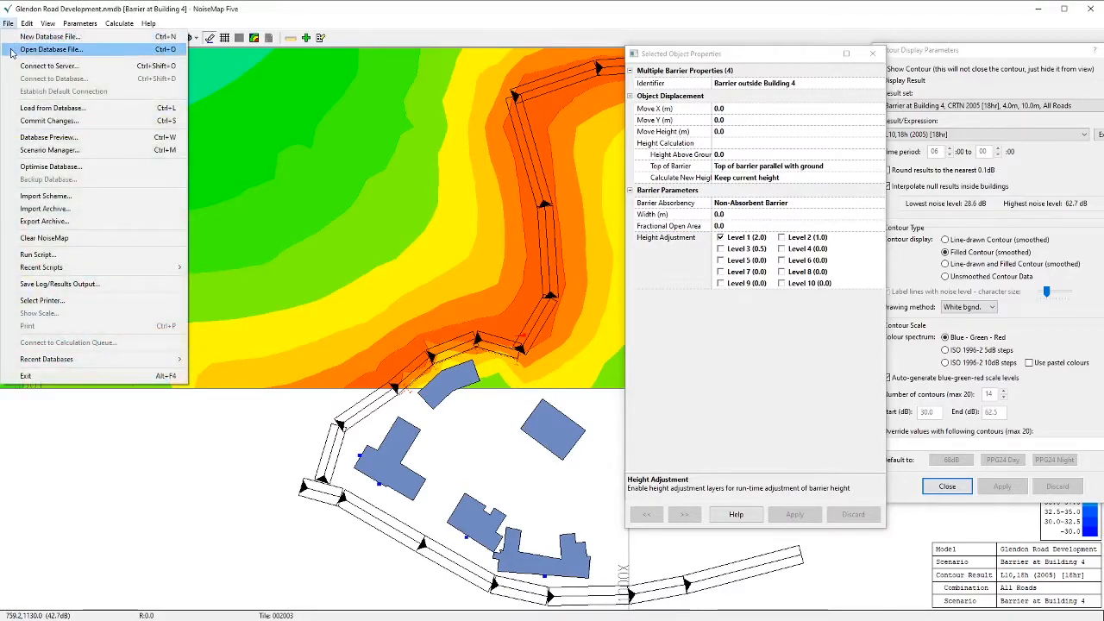
click(42, 122)
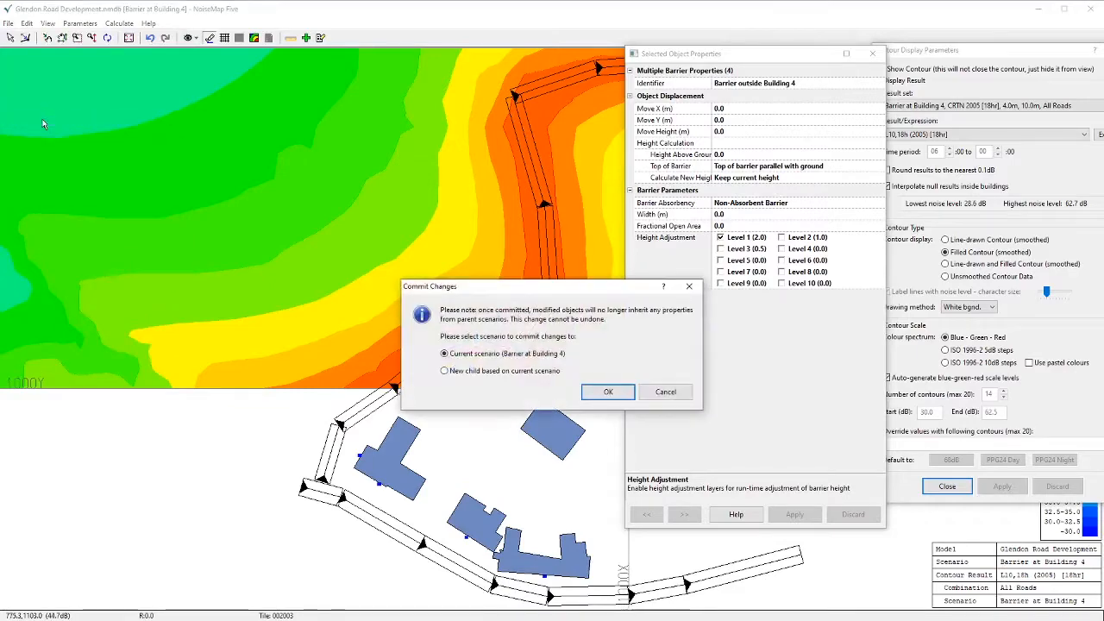
click(615, 392)
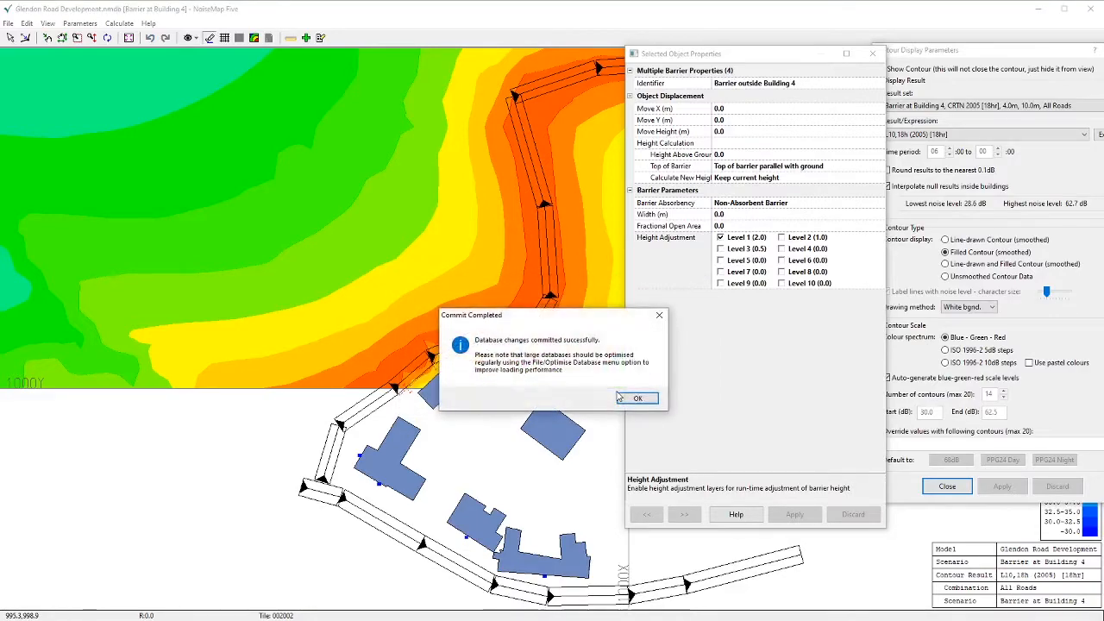
click(627, 397)
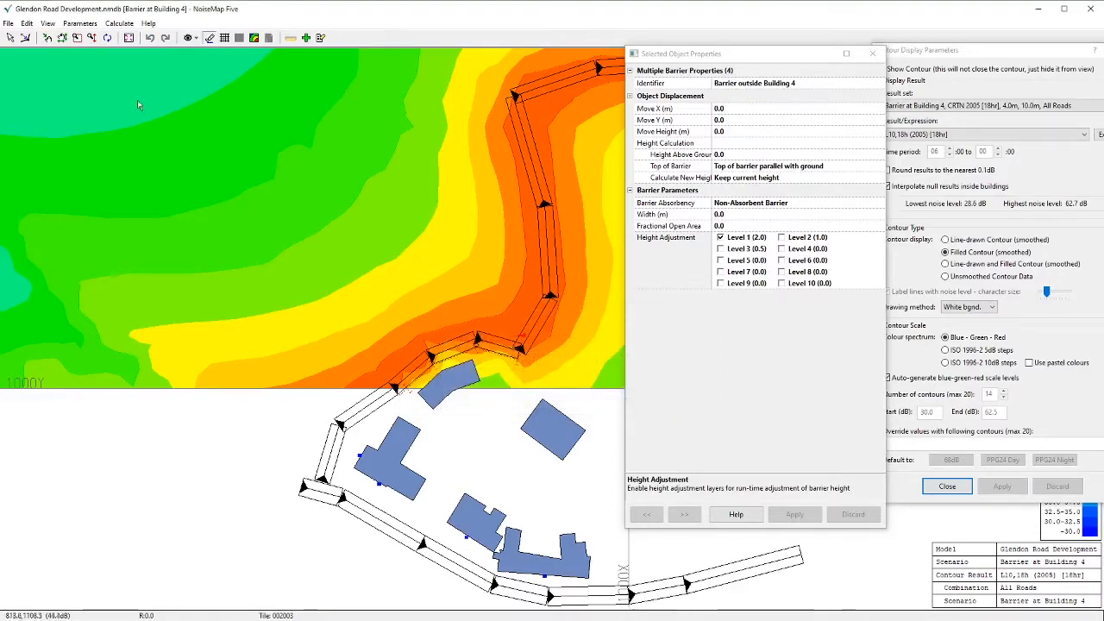
Close the loaded contours and run a local database contour calculation on tile 002003 with the existing calculation settings
click(119, 24)
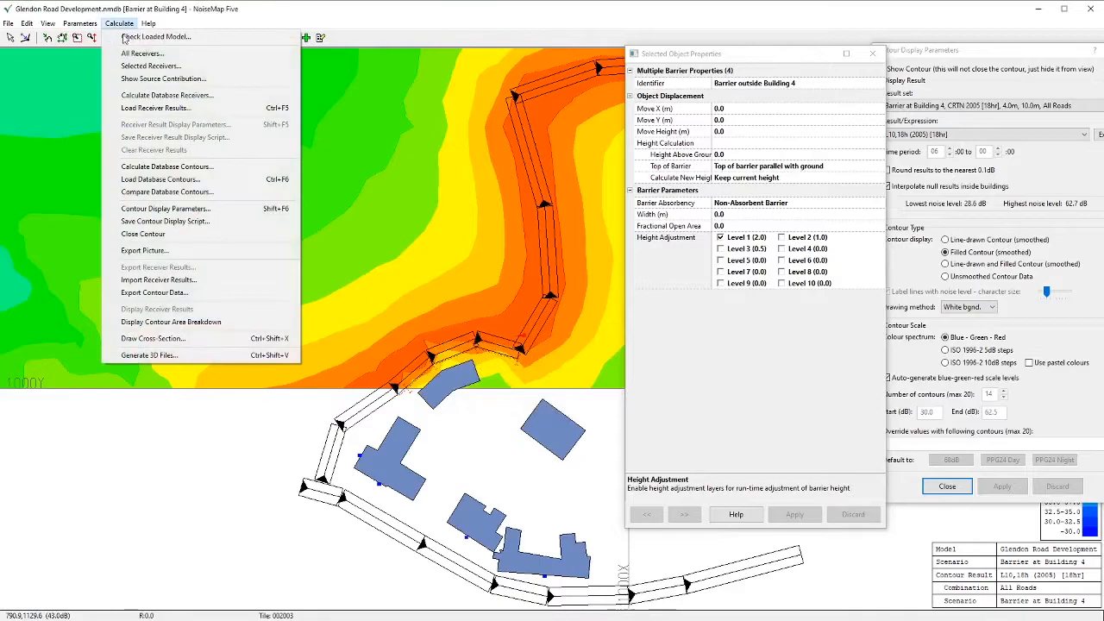
click(160, 167)
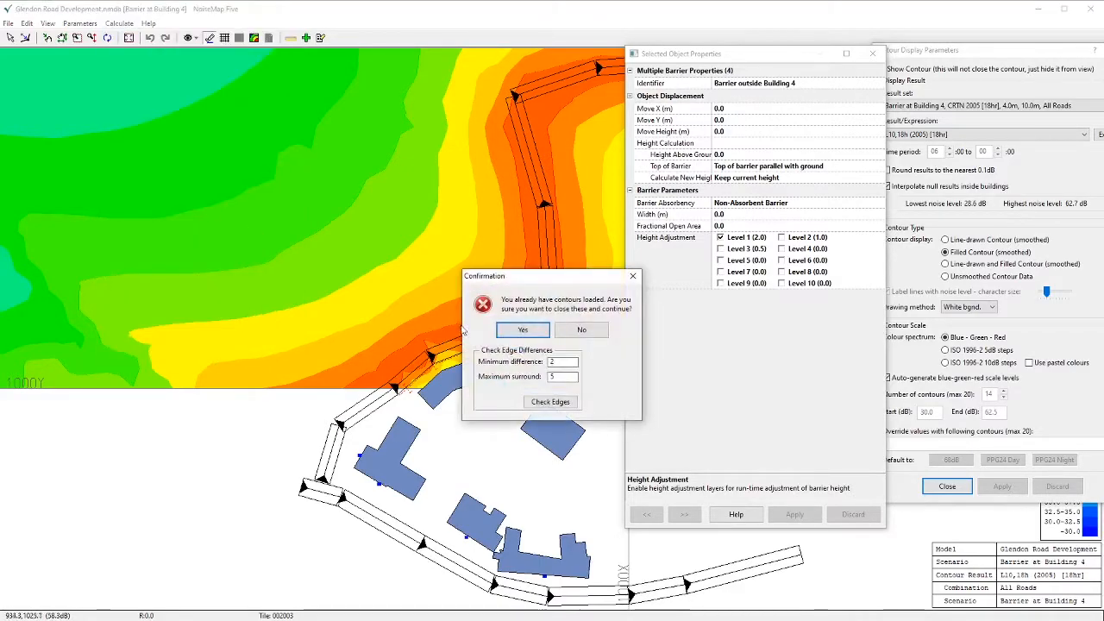
click(524, 333)
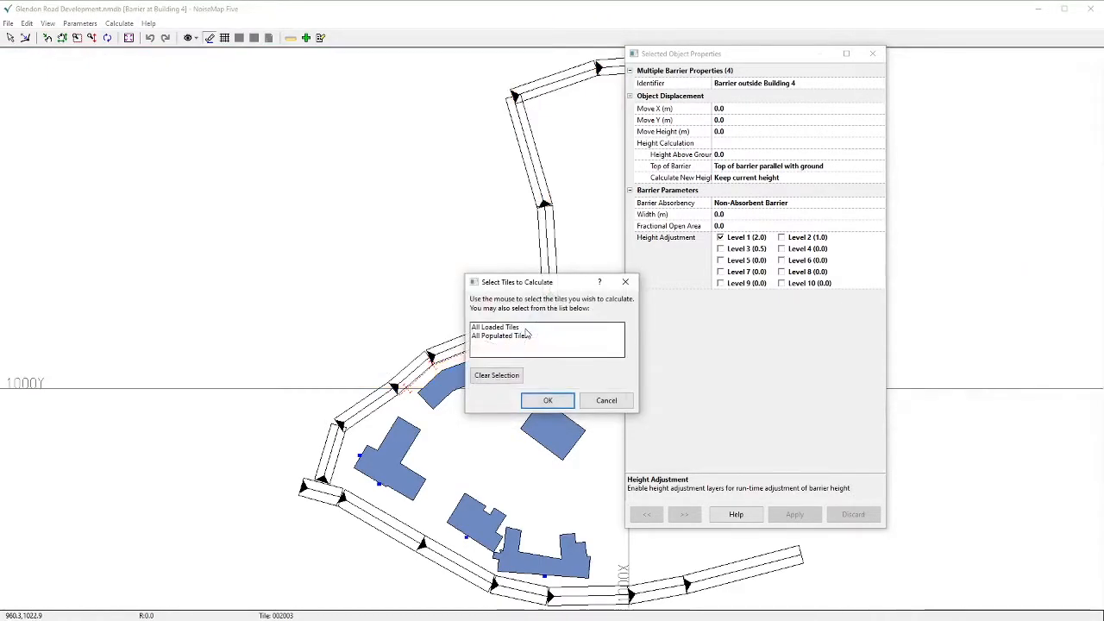
click(343, 276)
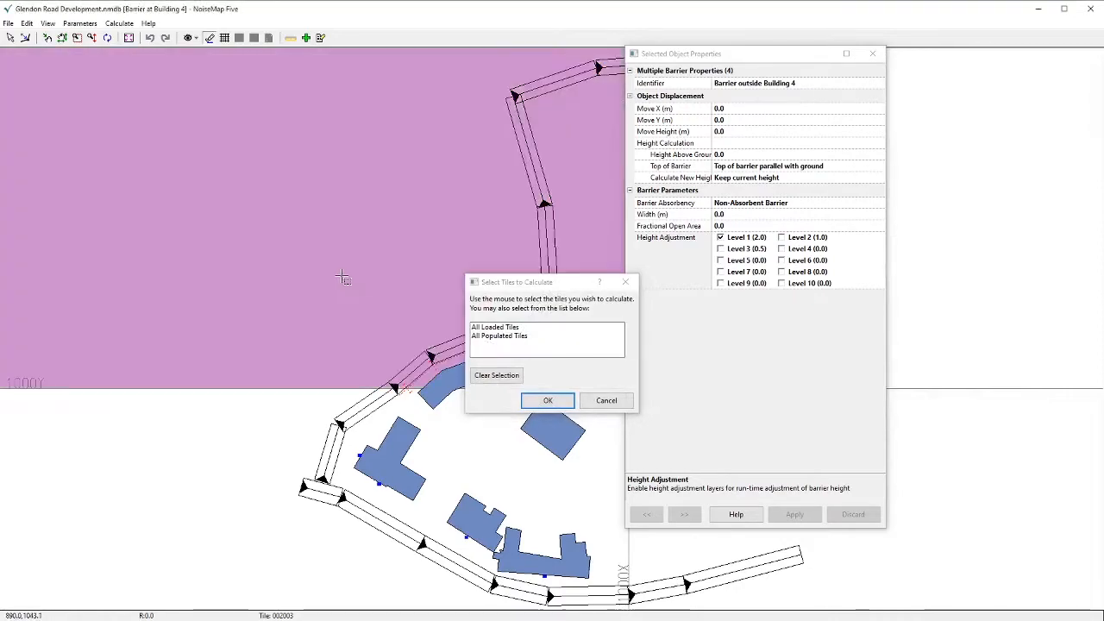
click(548, 401)
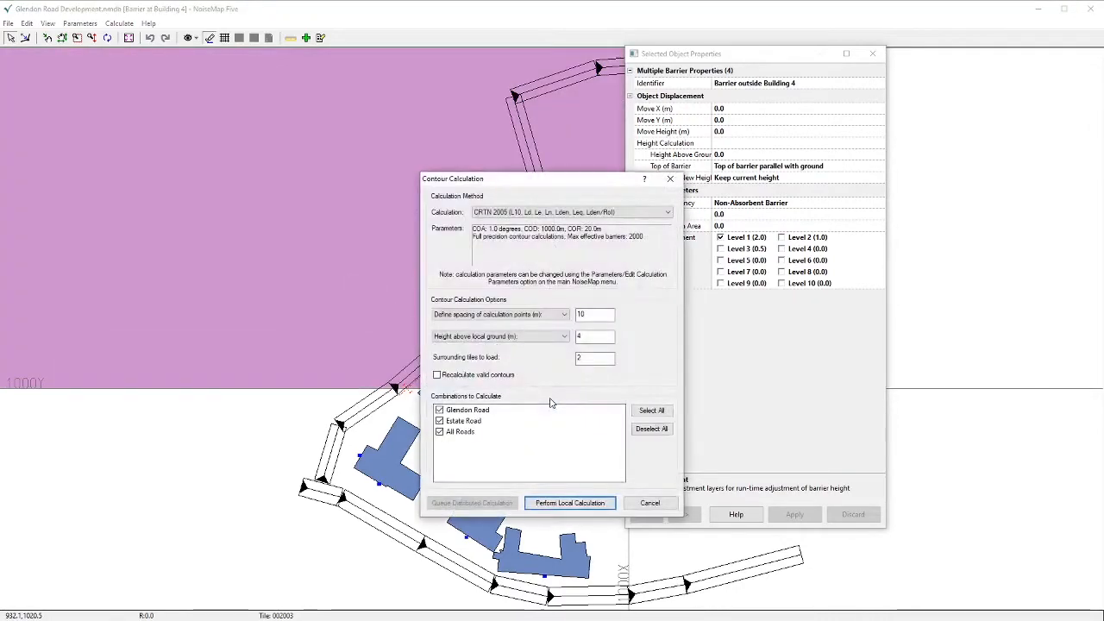
click(569, 503)
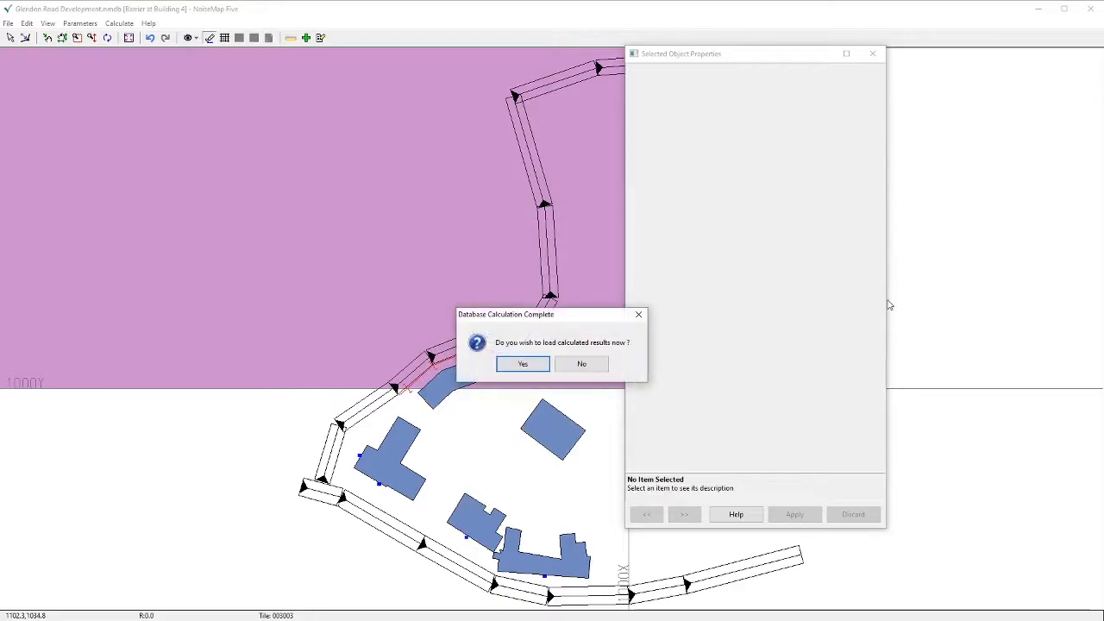
Load the calculated All Roads contour result for Barrier at Building 4 and close its display parameters
click(521, 364)
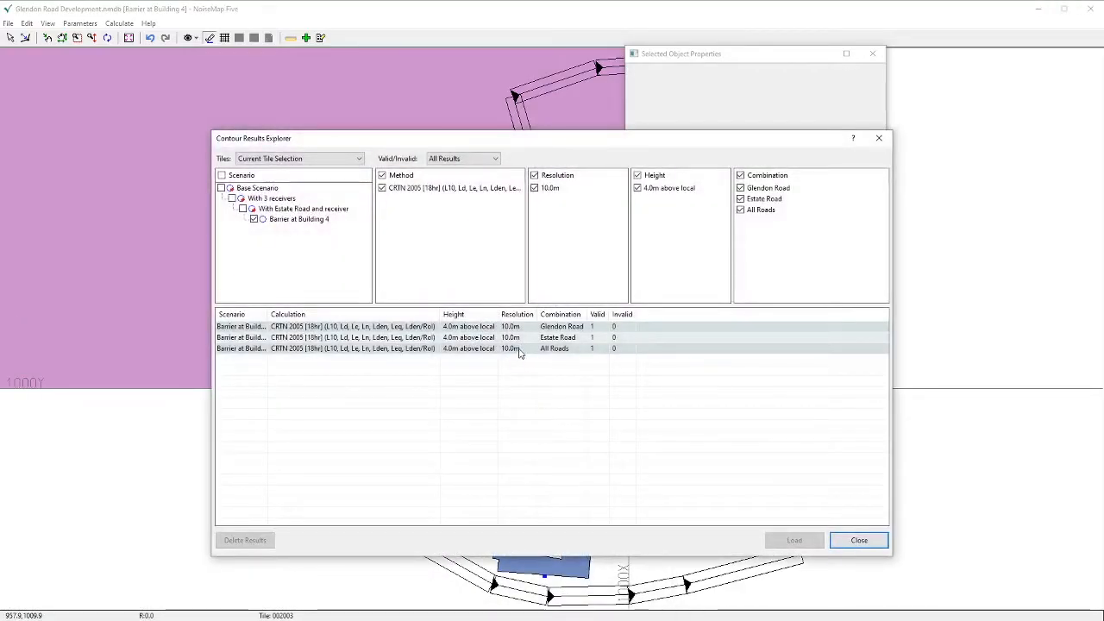
click(520, 349)
click(795, 540)
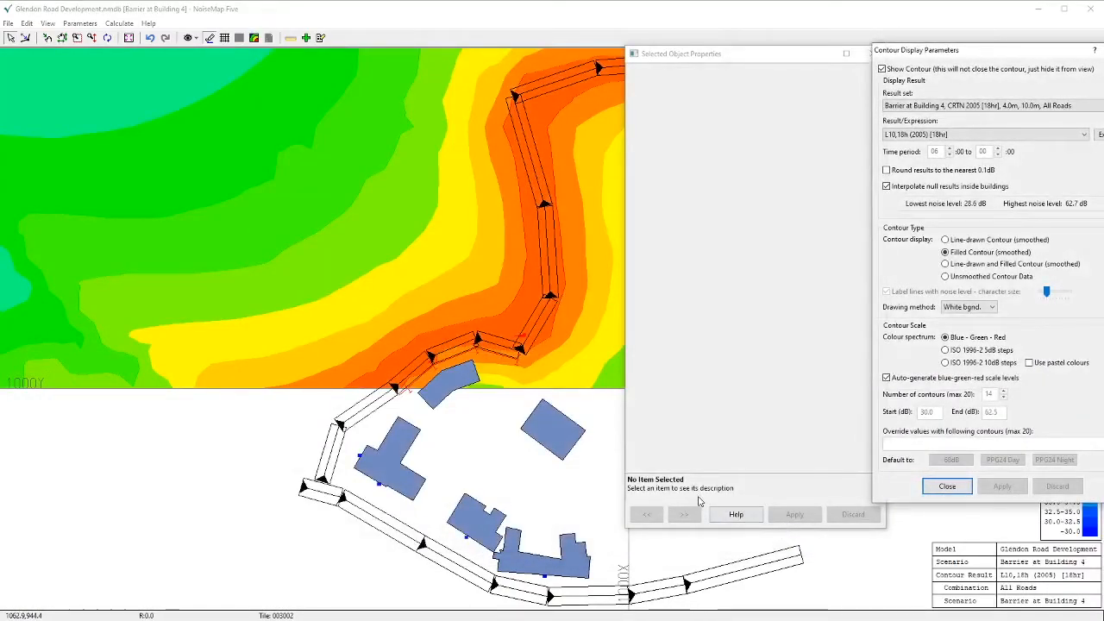
drag(995, 49, 764, 44)
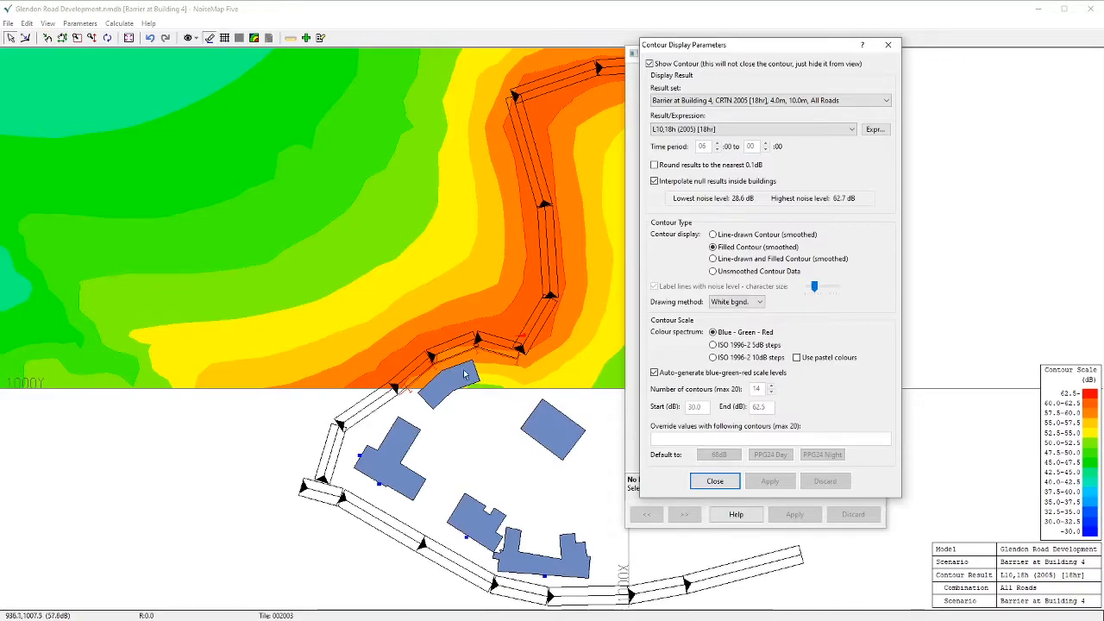
click(715, 485)
Switch the height adjustment of the four barriers outside Building 4 to Level 2 (1.0) only, disabling Level 1 (2.0)
drag(750, 57, 857, 36)
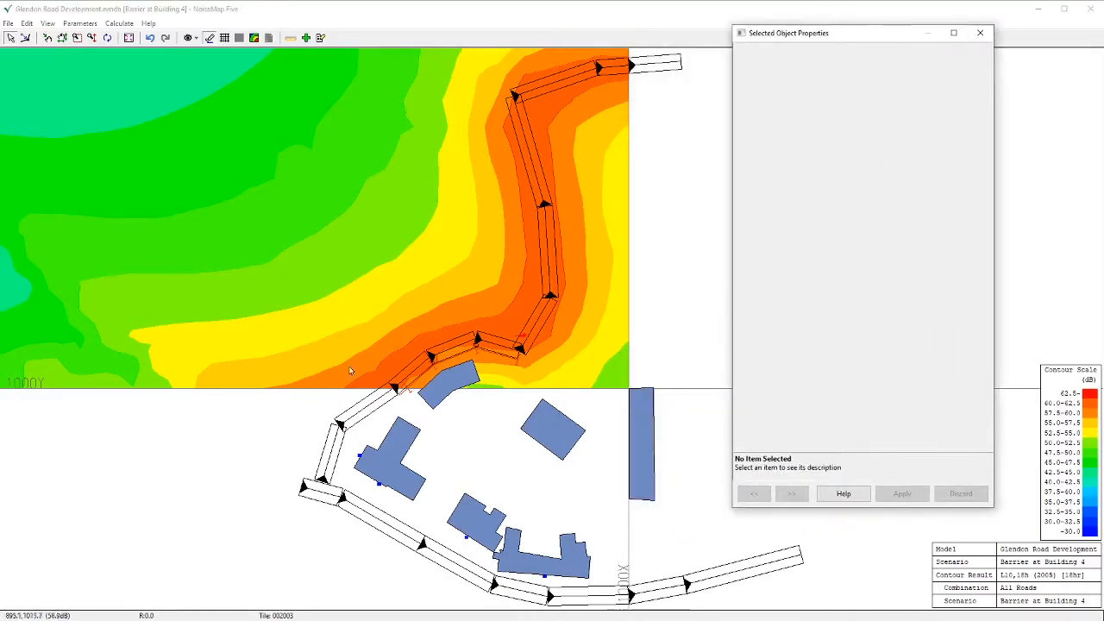
click(452, 363)
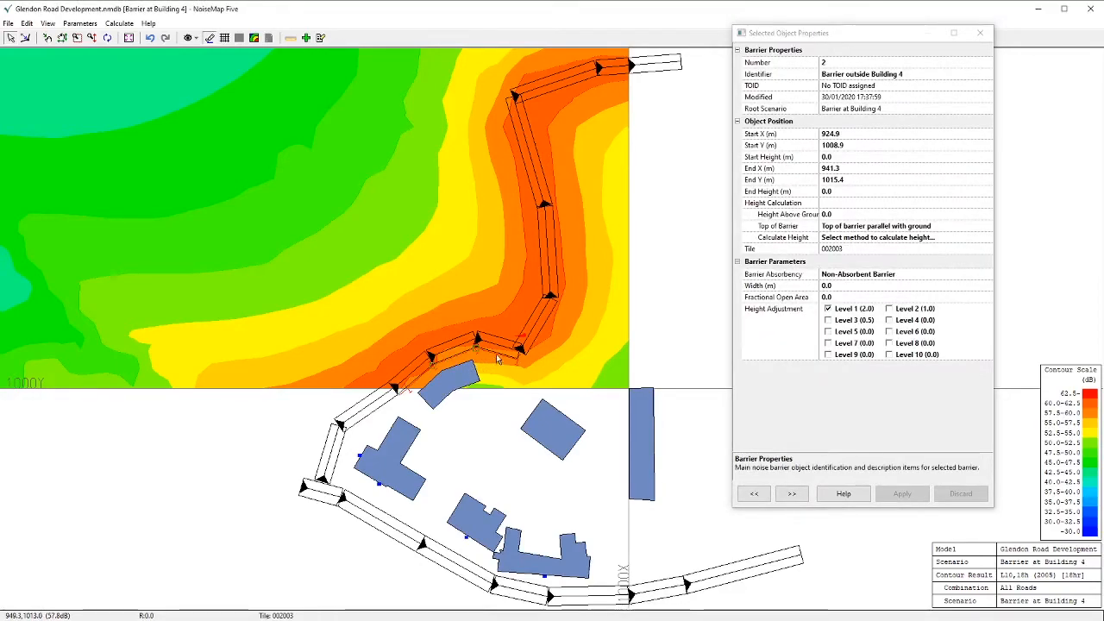
shift+click(447, 382)
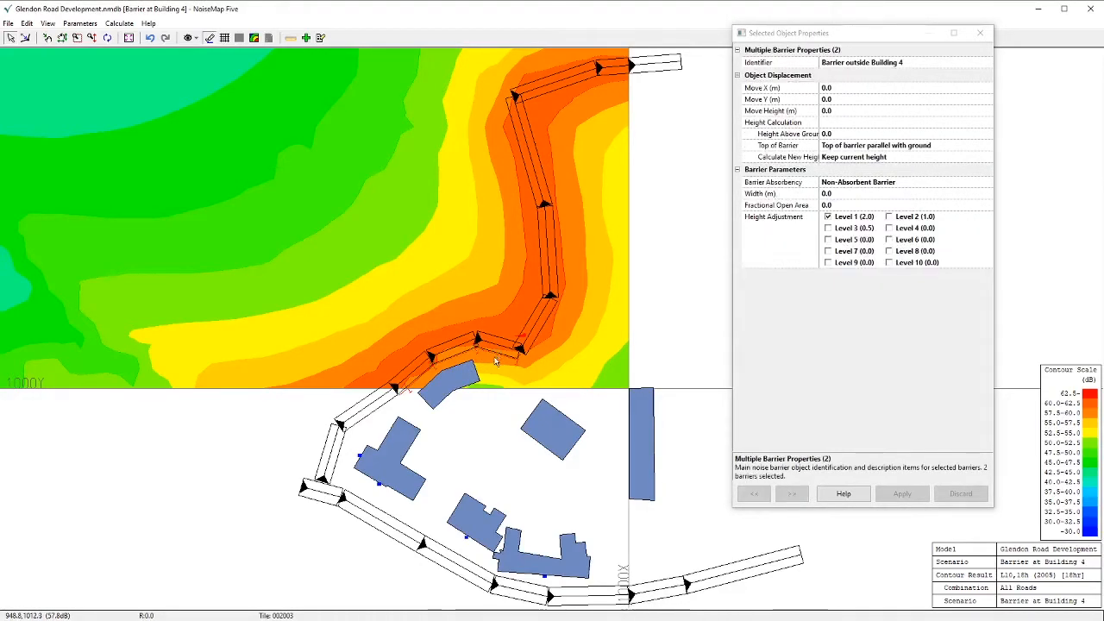
shift+click(402, 393)
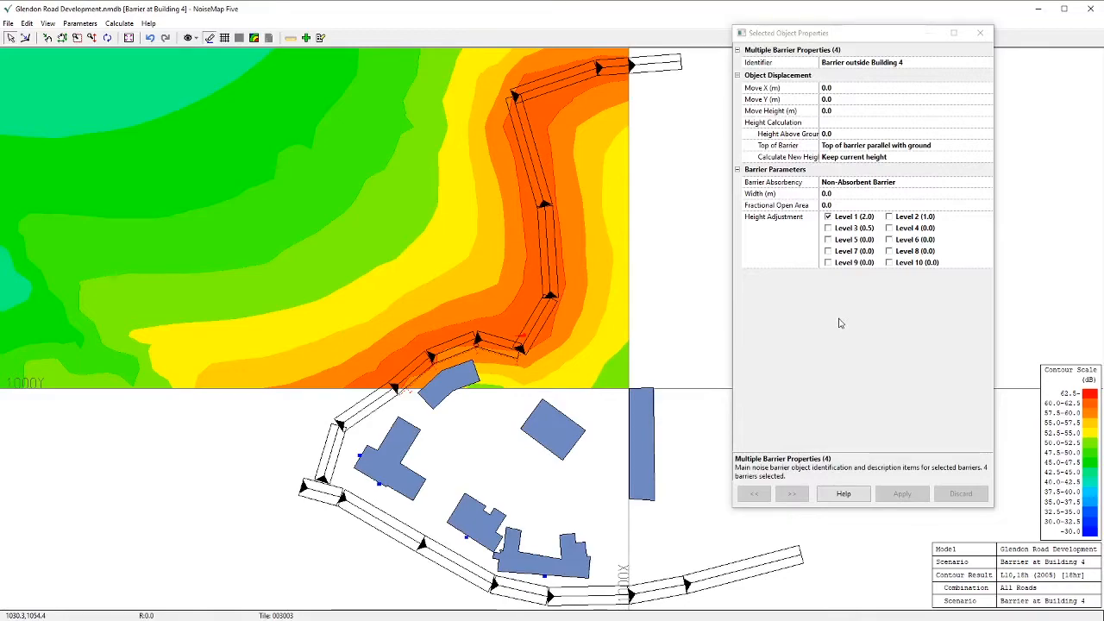
click(888, 216)
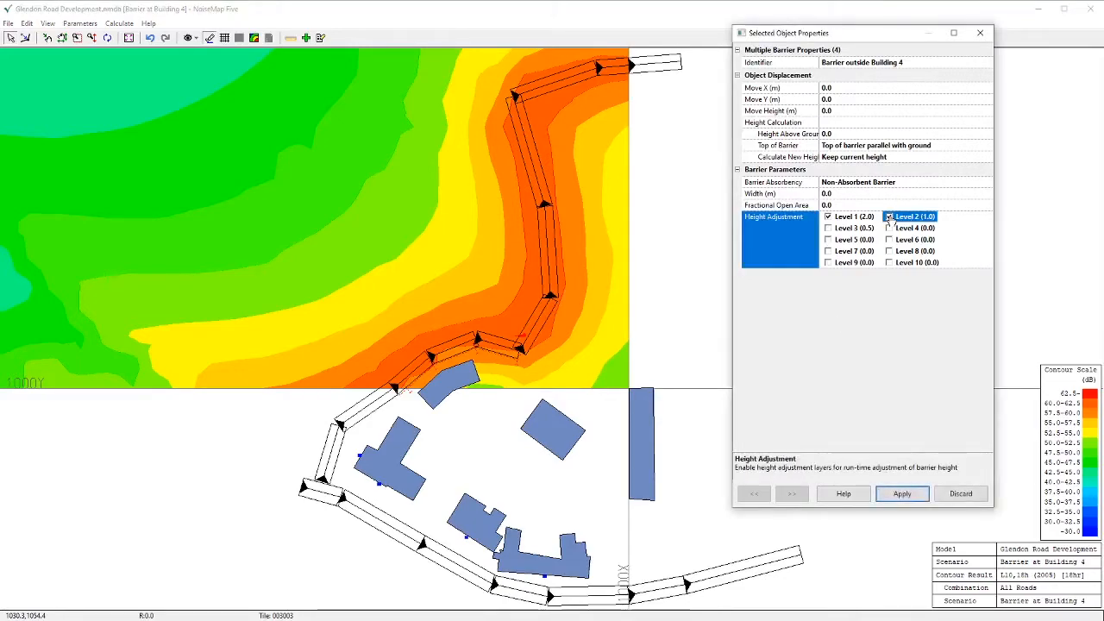
click(827, 218)
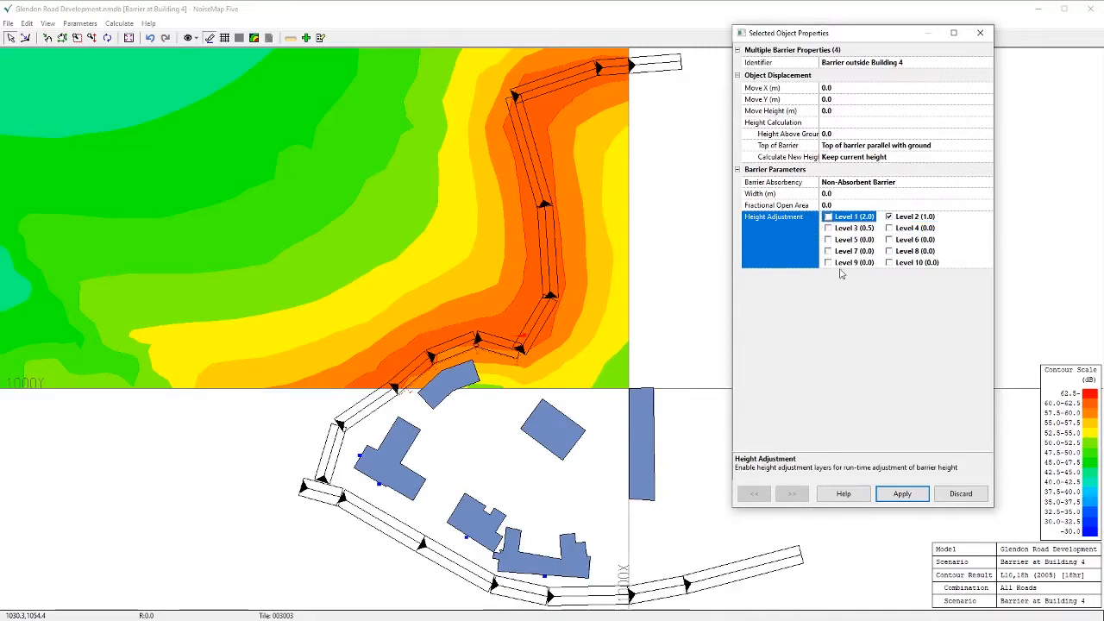
click(902, 493)
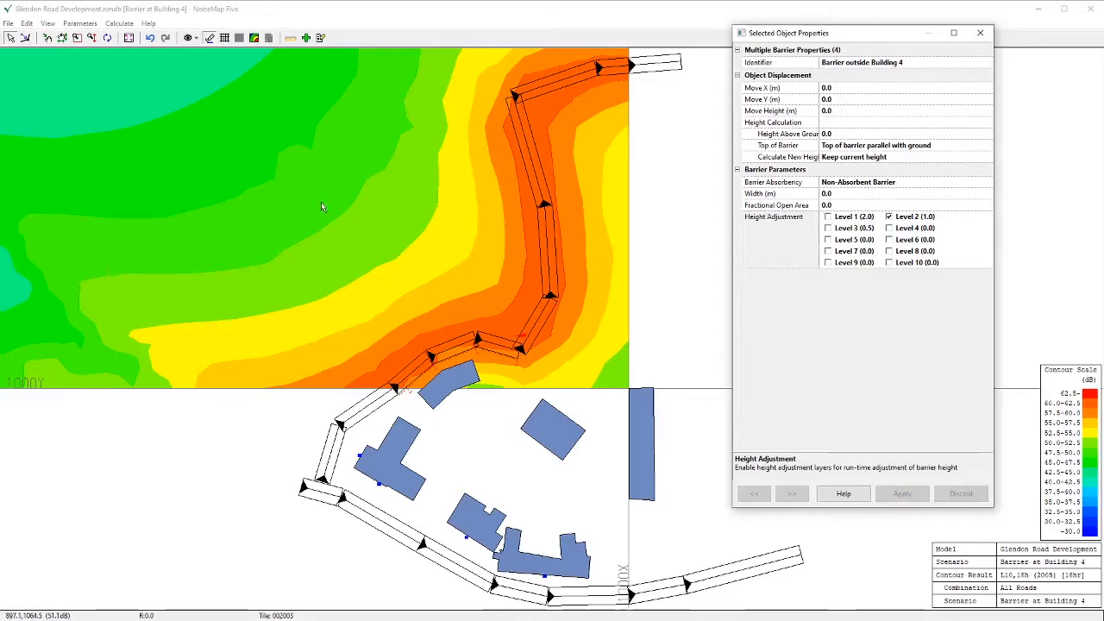
Commit the Level 2-only barrier change to the current scenario, Barrier at Building 4
click(8, 24)
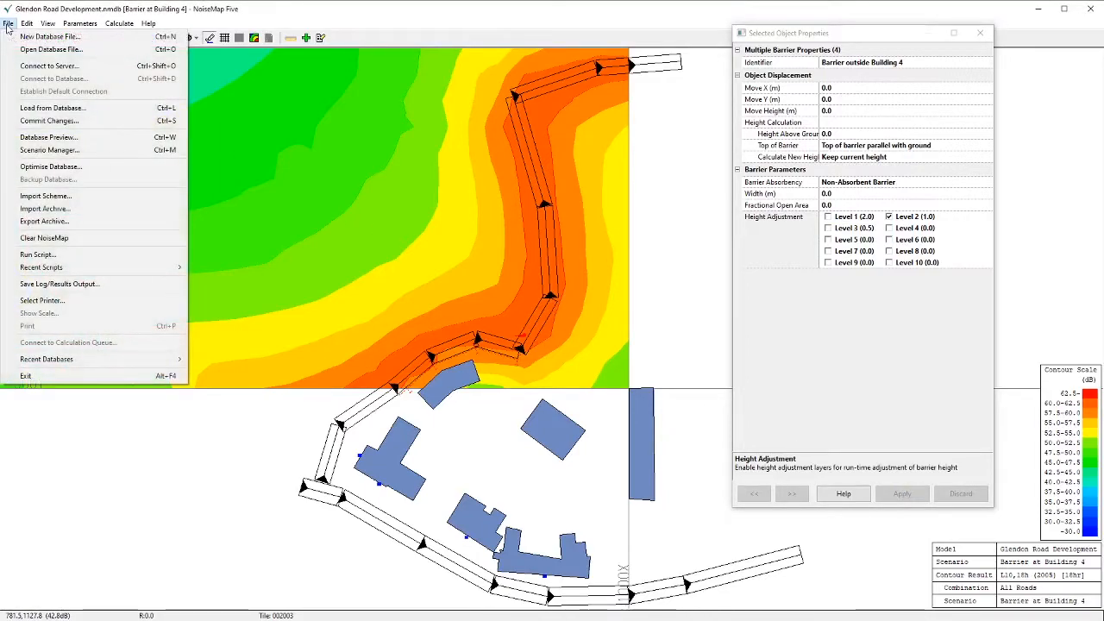
click(37, 121)
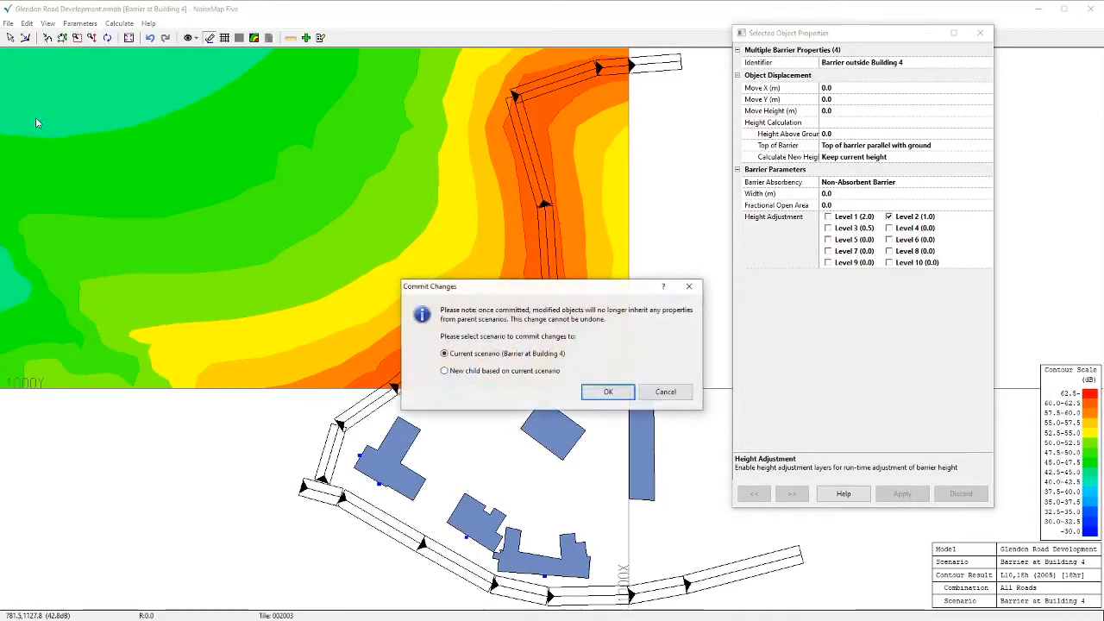
click(594, 392)
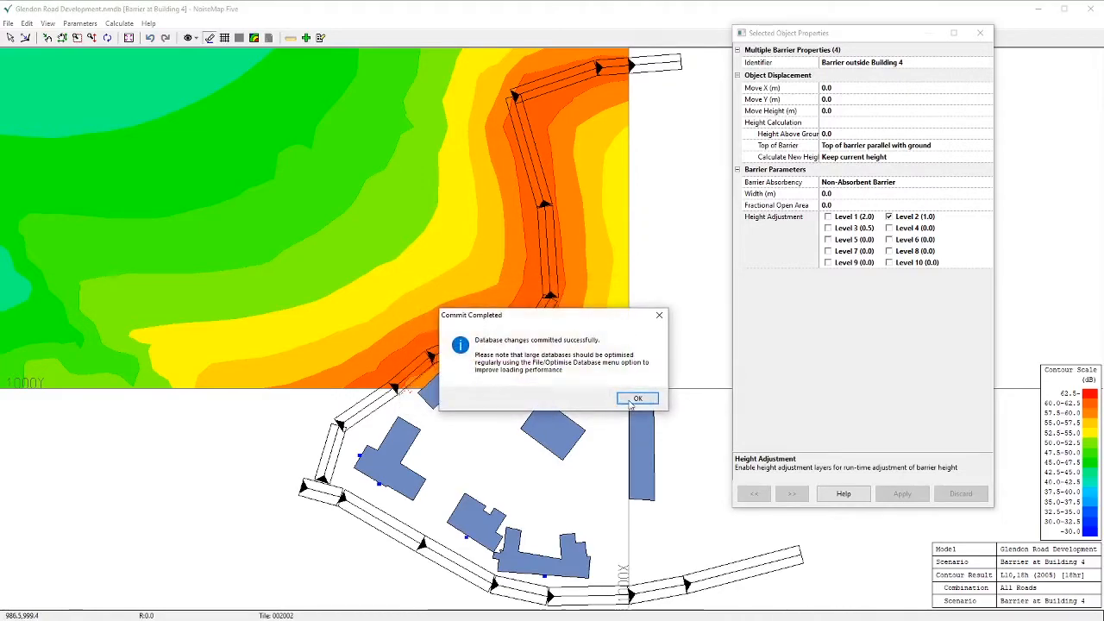
click(633, 401)
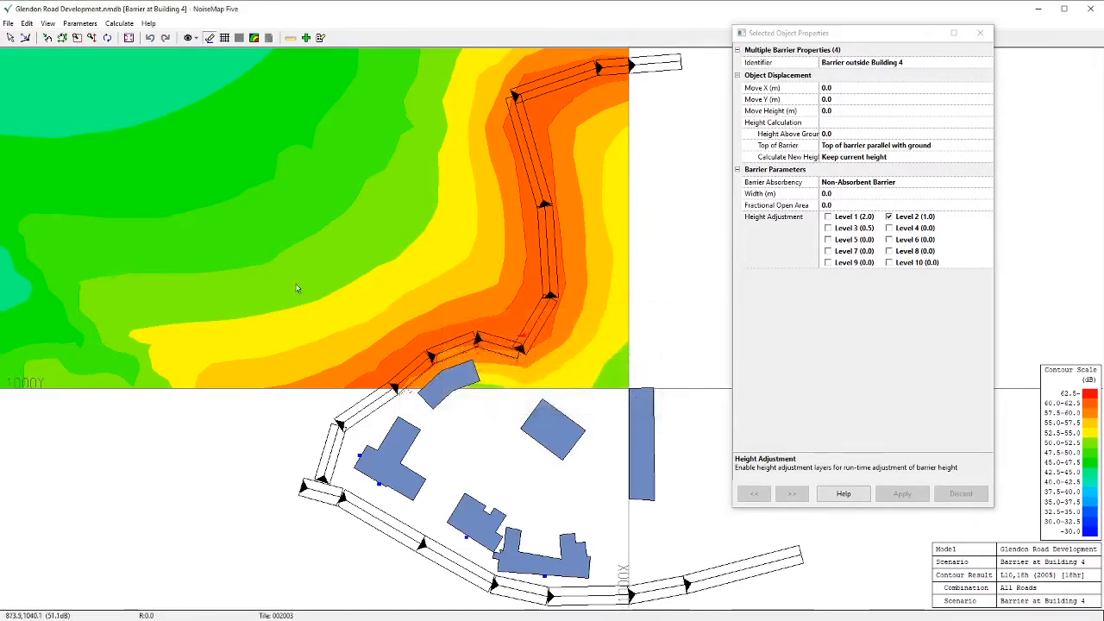
Close the loaded contours and run a local database contour calculation on tile 002003 for the Level 2 barrier height, keeping the existing settings
click(119, 24)
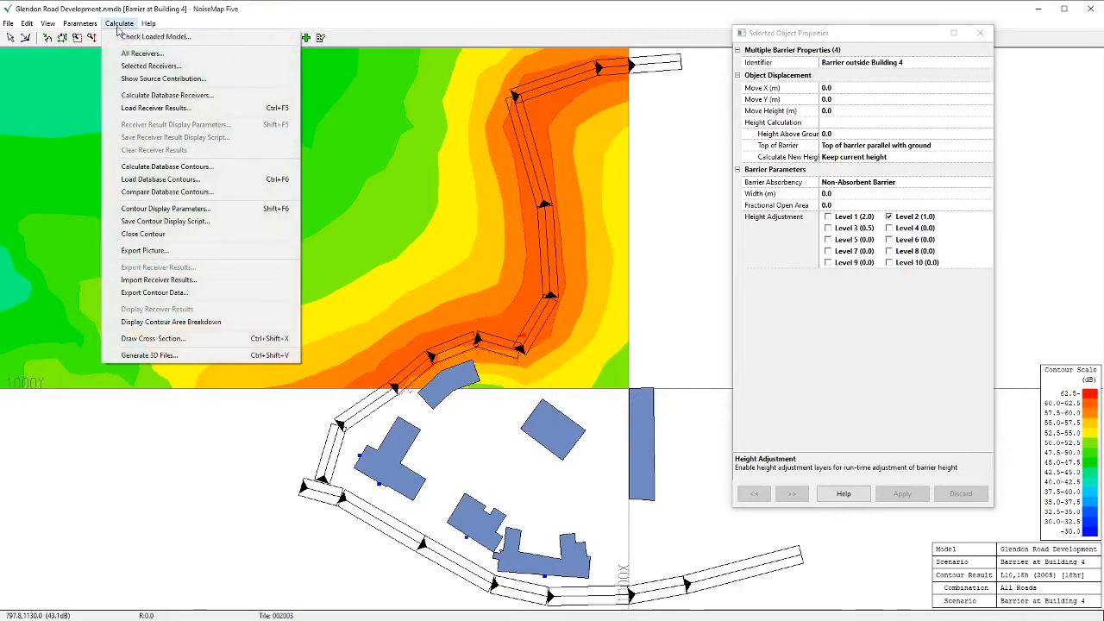
click(138, 168)
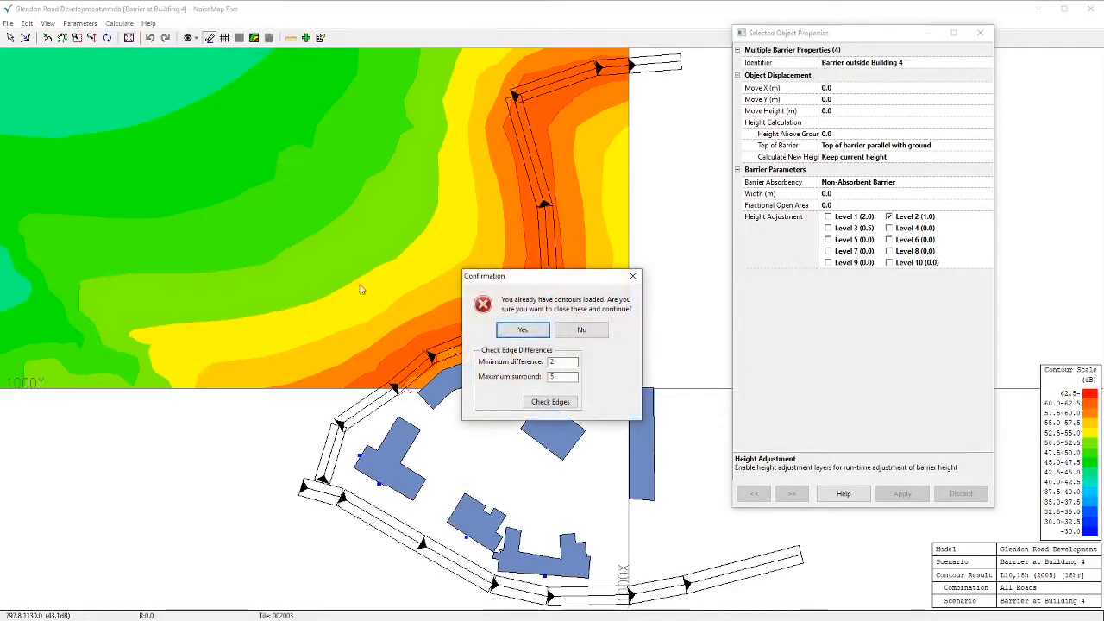
click(523, 330)
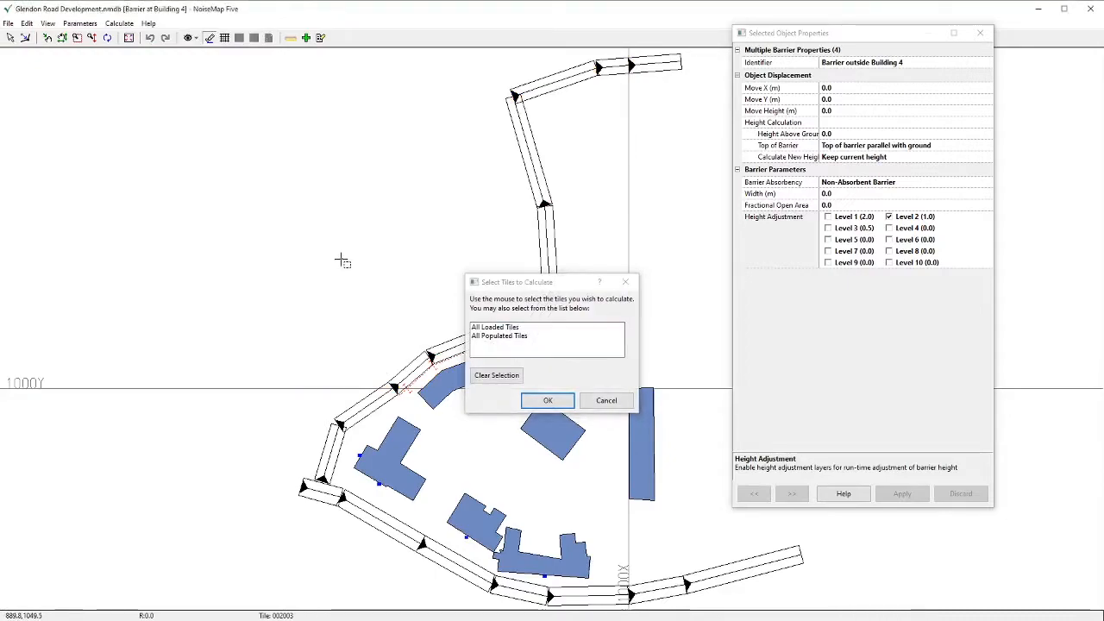
click(340, 256)
click(548, 400)
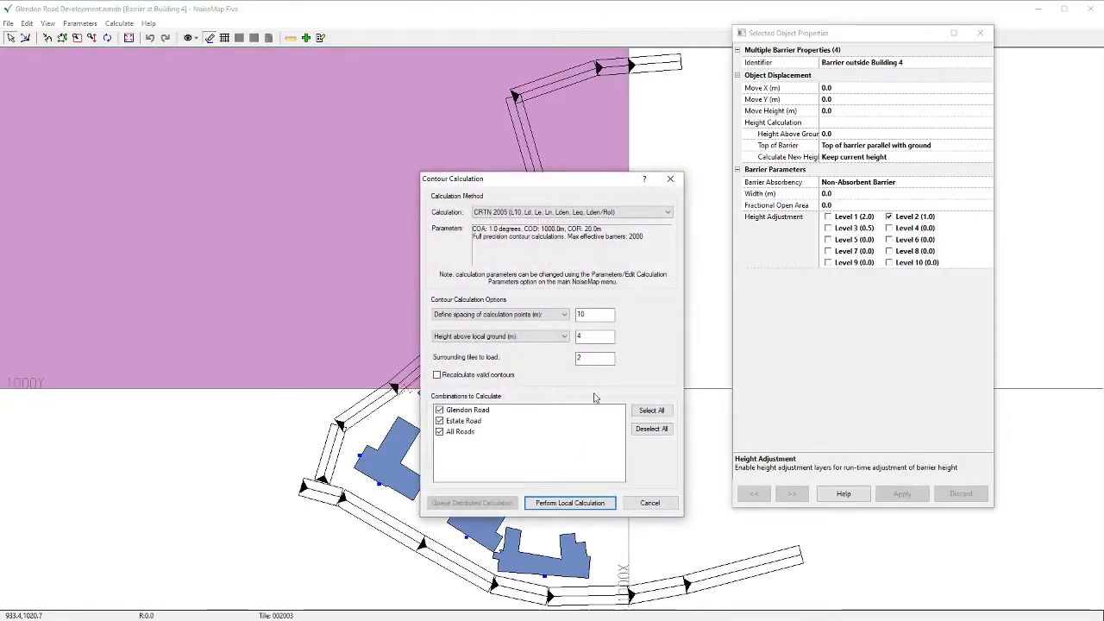
click(601, 509)
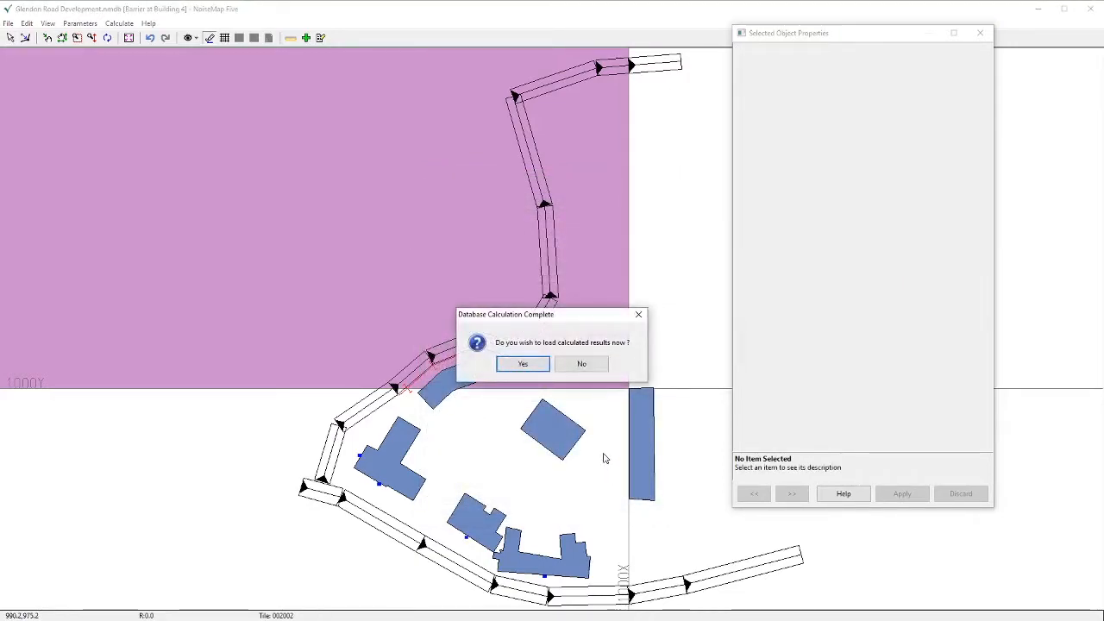
Load the calculated All Roads contour result for Barrier at Building 4 and move its display parameters away from the contour
click(521, 364)
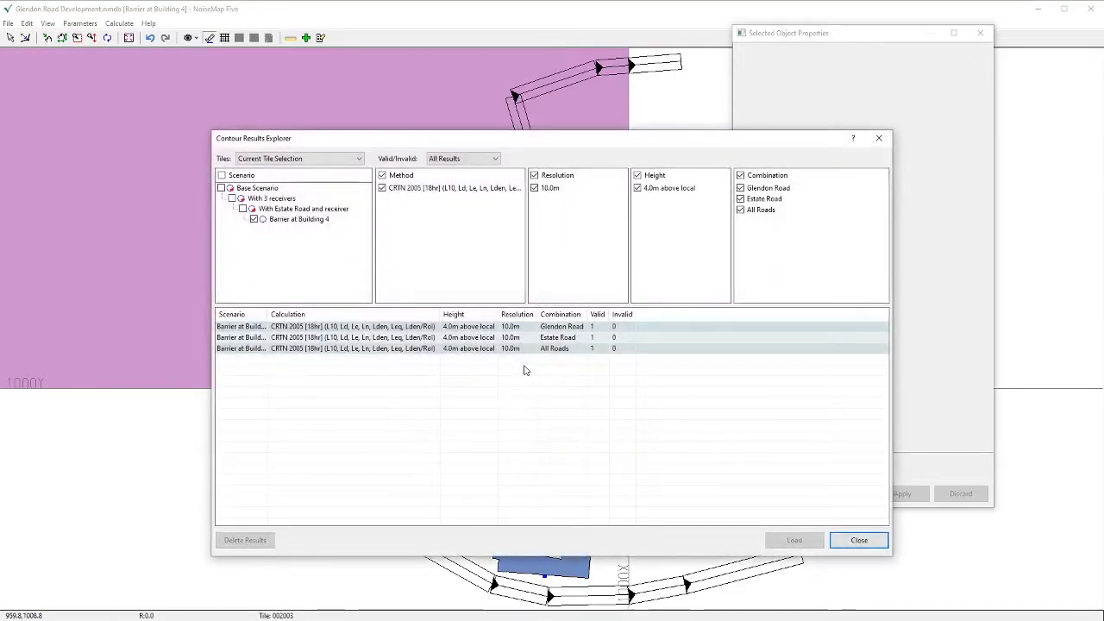
click(521, 349)
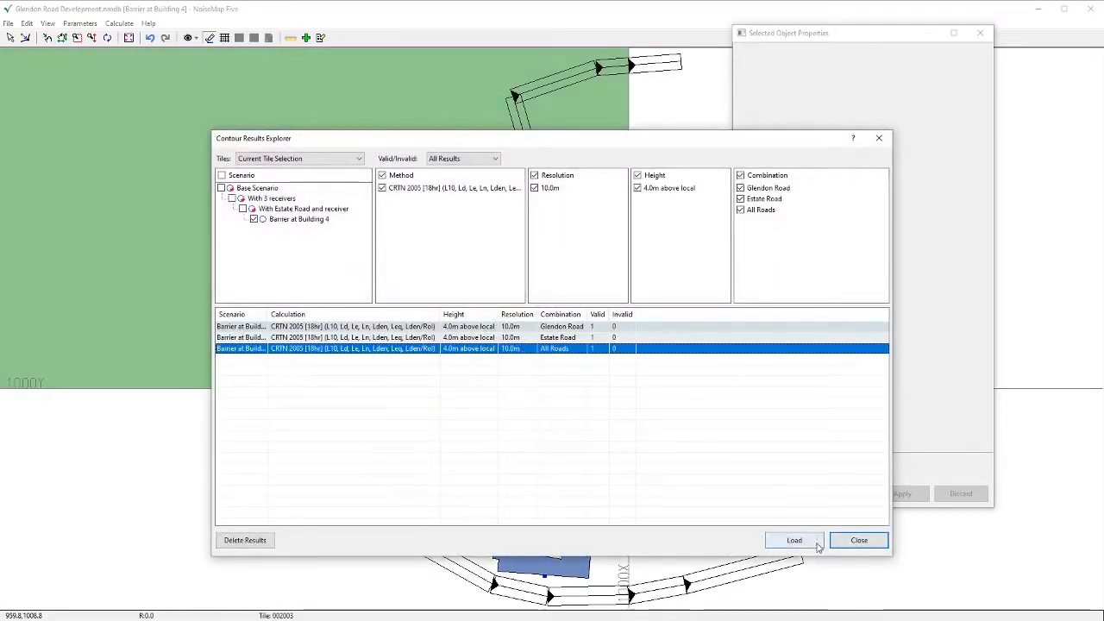
click(795, 541)
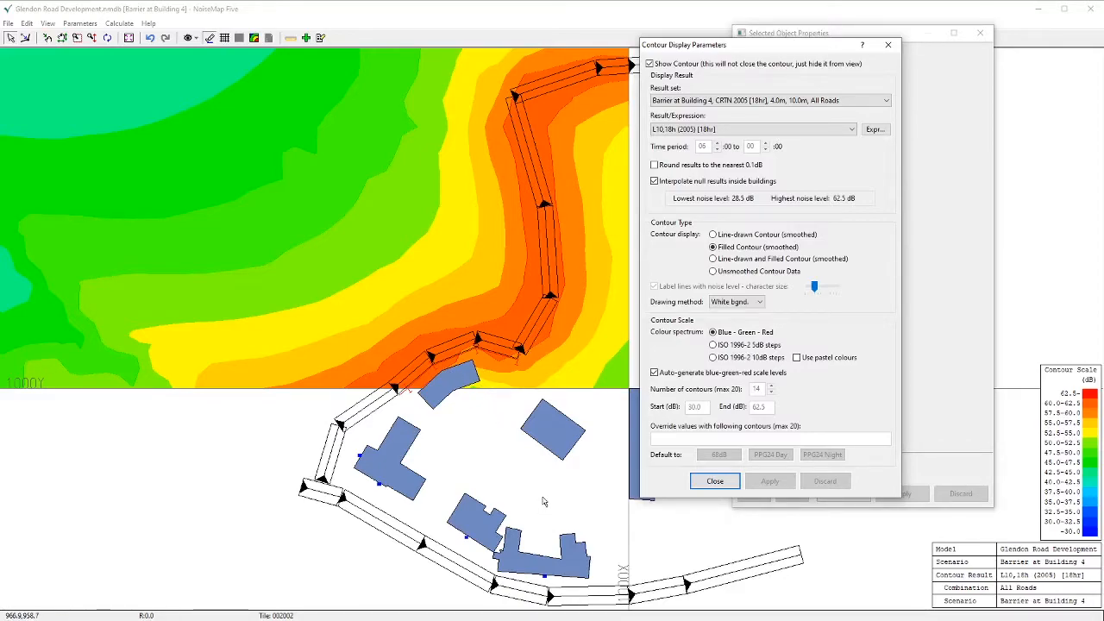
drag(794, 44, 923, 76)
Add height adjustment Level 3 (0.5) alongside Level 2 (1.0) on the four barriers outside Building 4 and apply the change
click(472, 352)
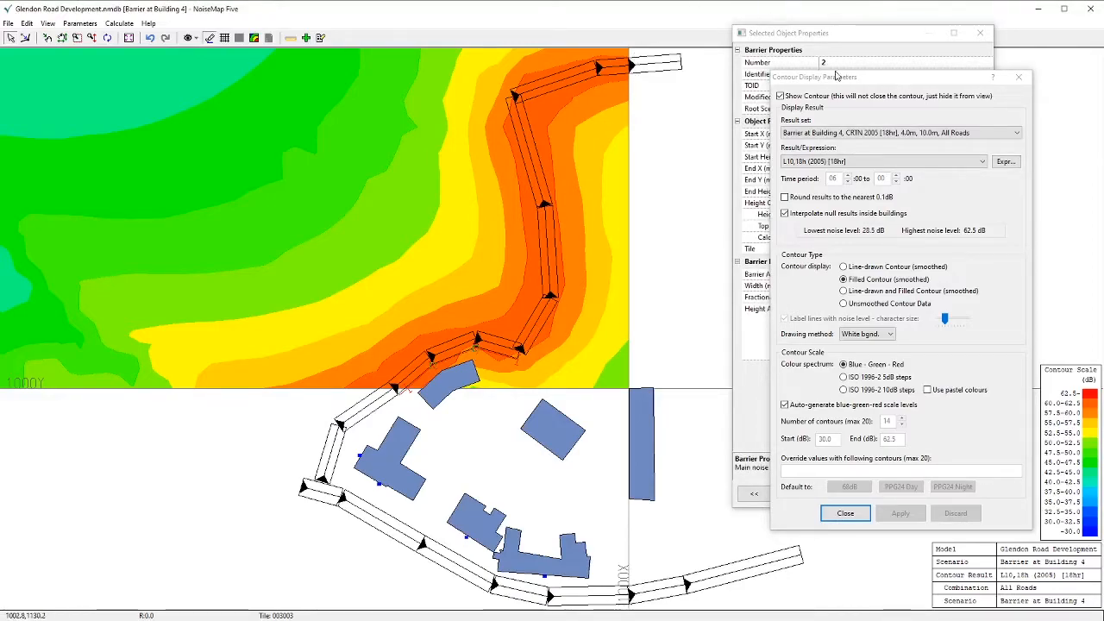
drag(878, 84, 906, 397)
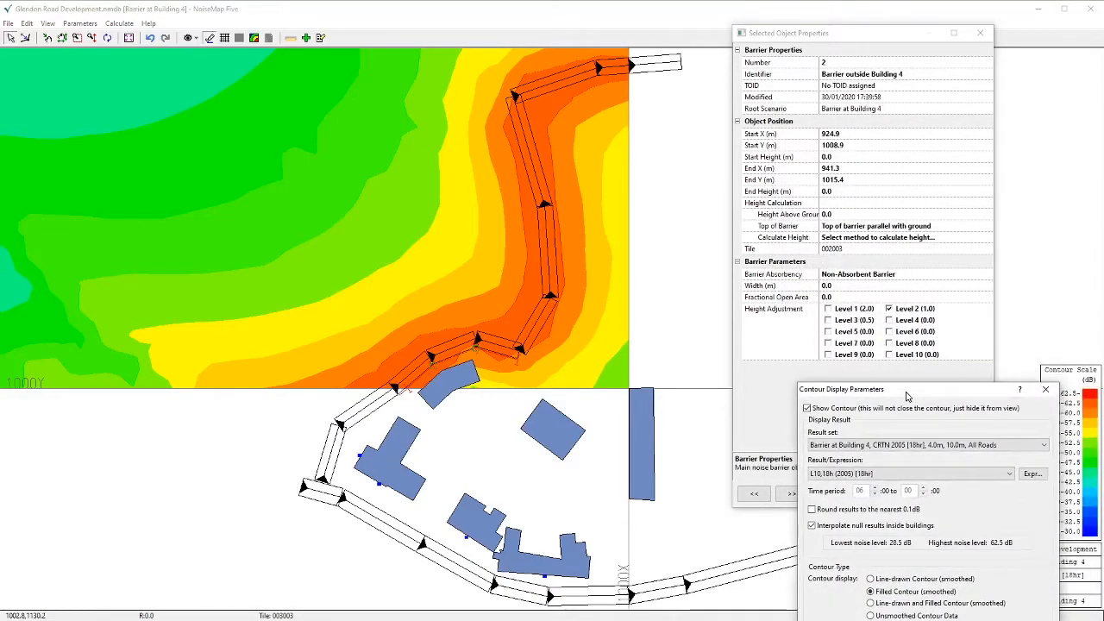
shift+click(414, 388)
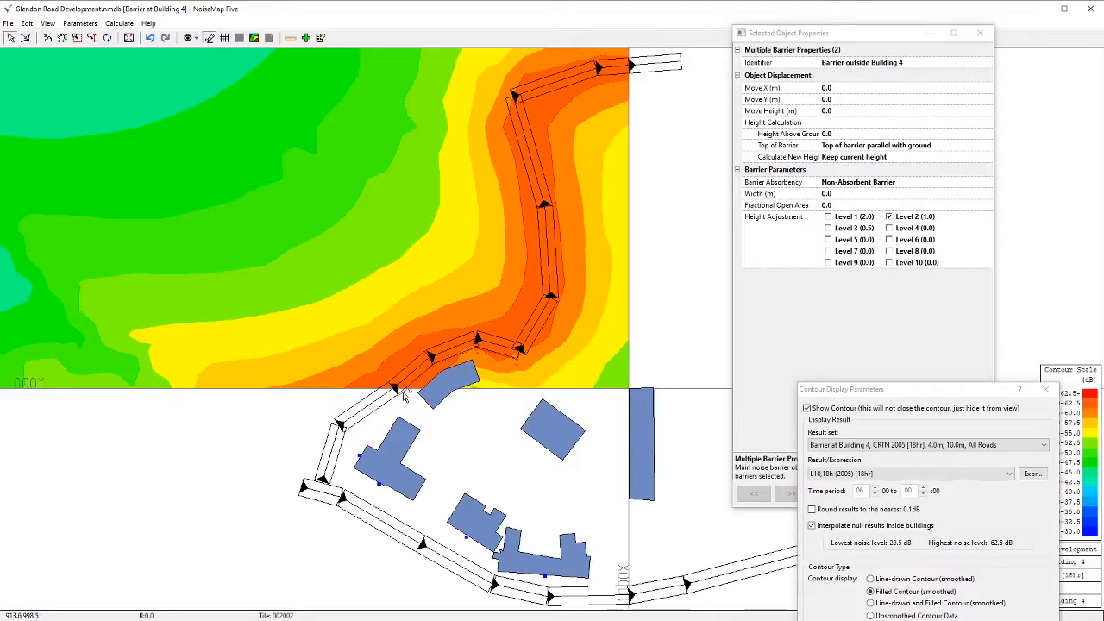
shift+click(506, 361)
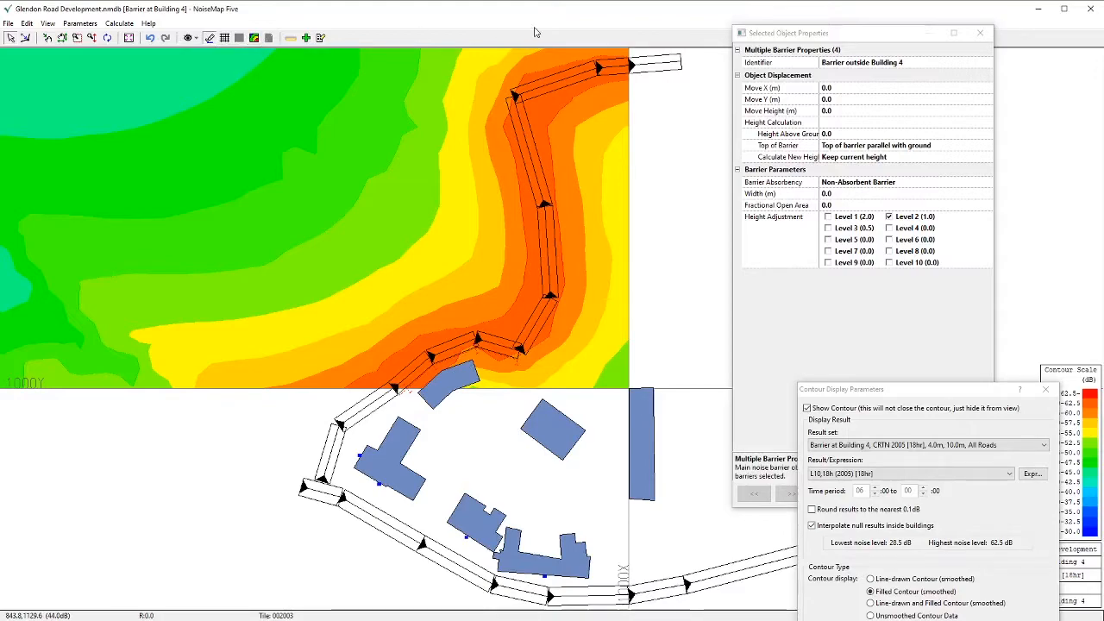
click(807, 408)
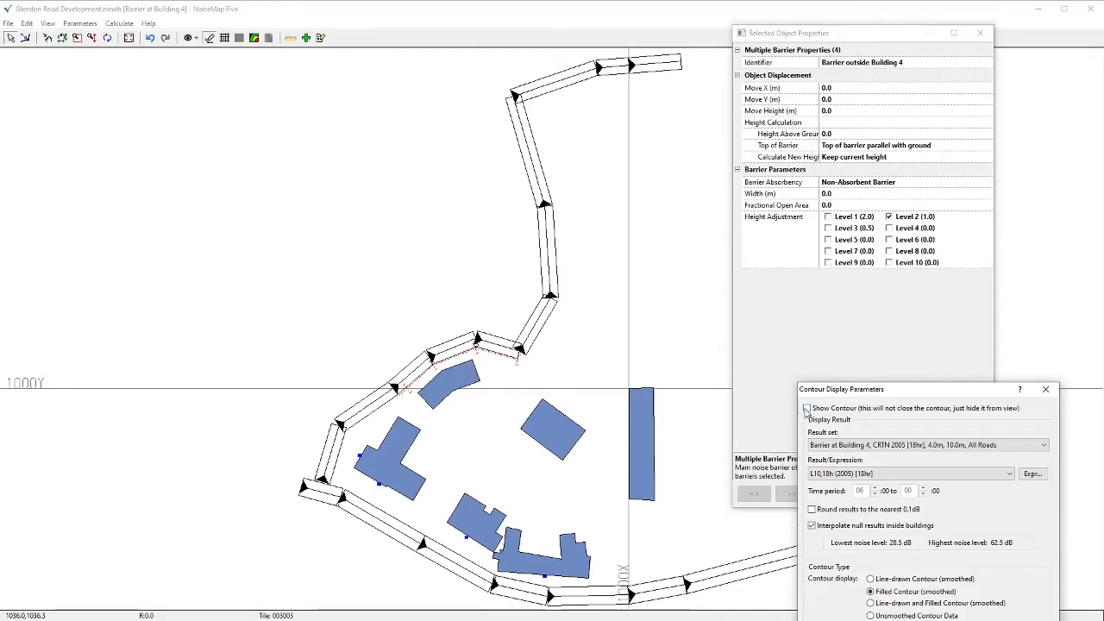
click(805, 409)
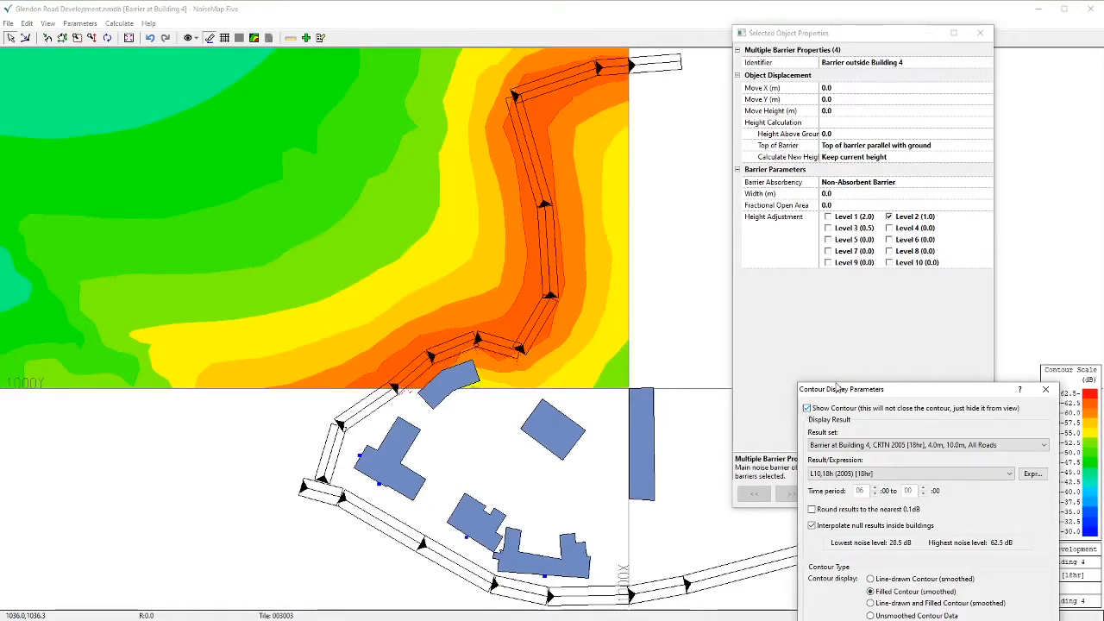
drag(836, 387, 813, 550)
click(827, 228)
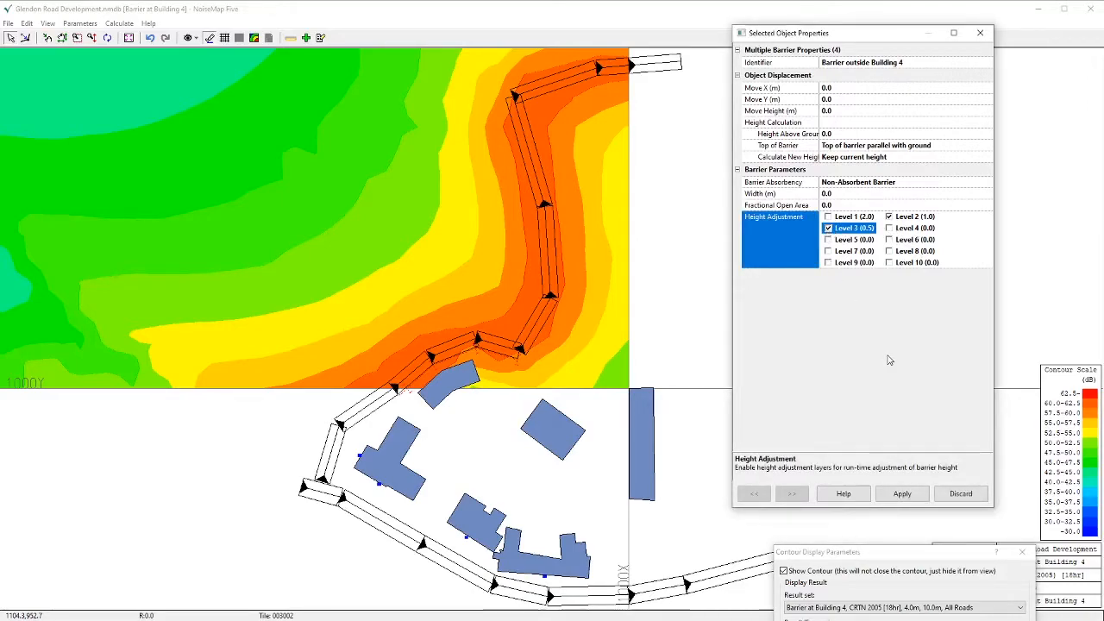
click(902, 493)
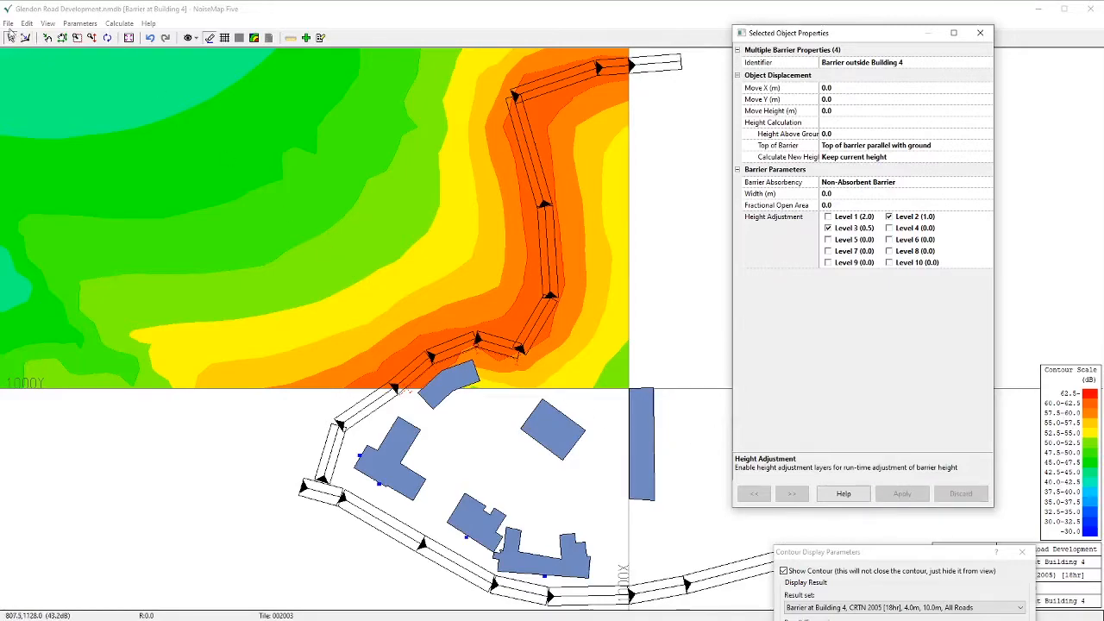
Commit the added Level 3 barrier adjustment to the current scenario, Barrier at Building 4
click(8, 23)
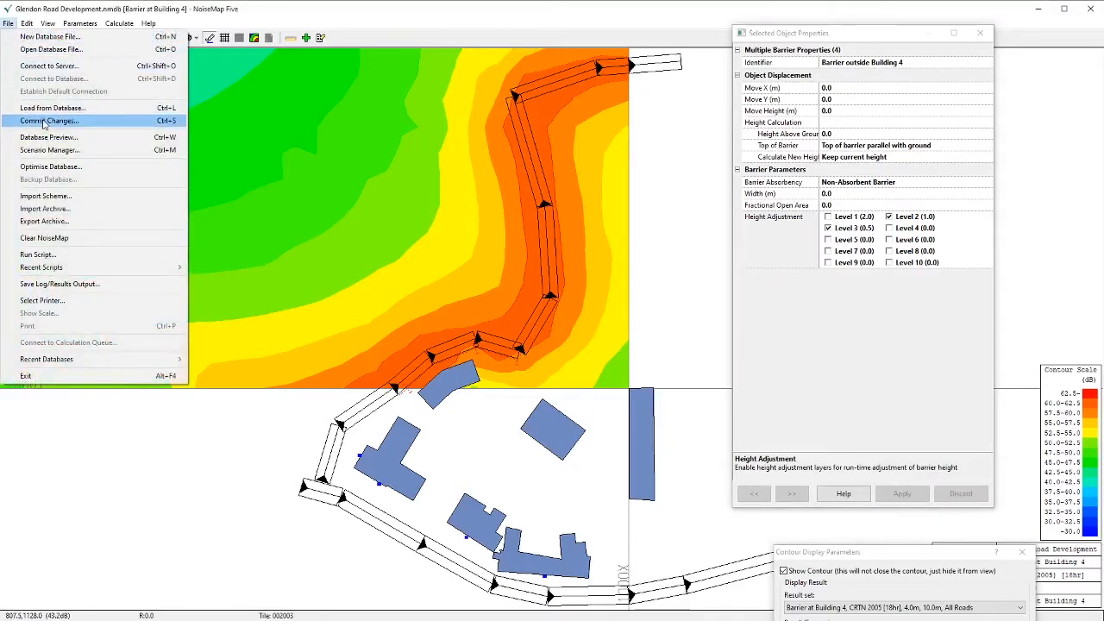
click(43, 122)
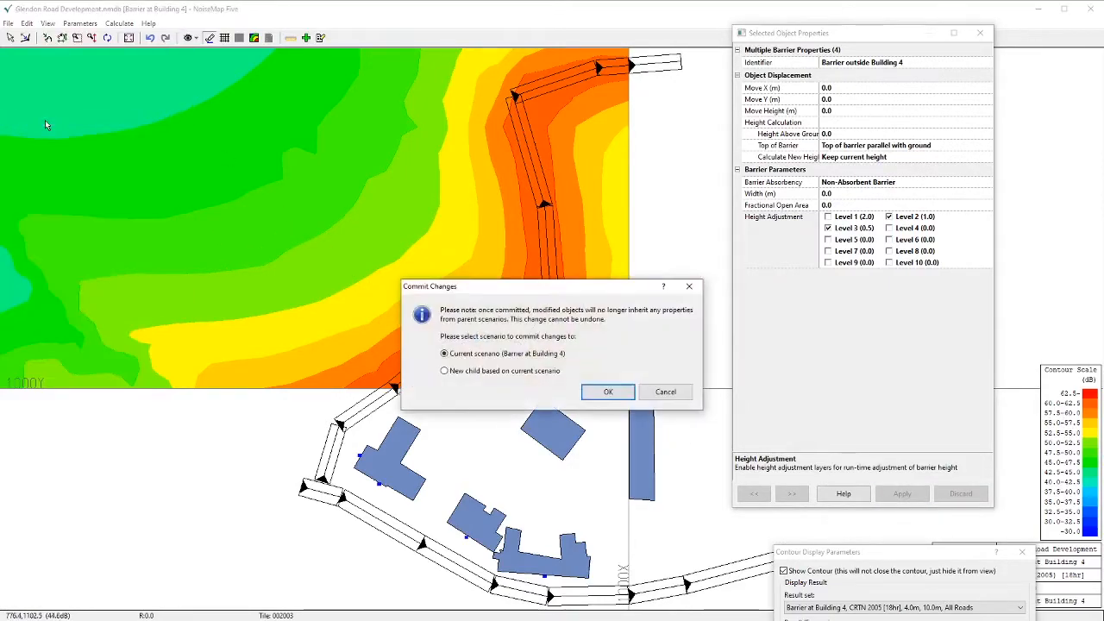
click(603, 391)
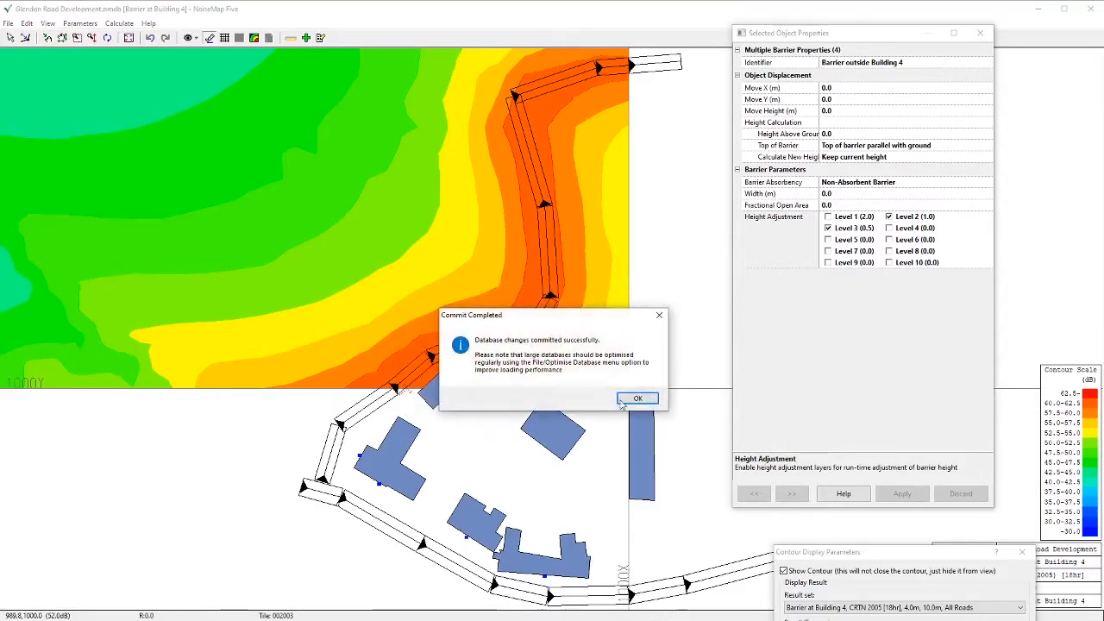
click(621, 401)
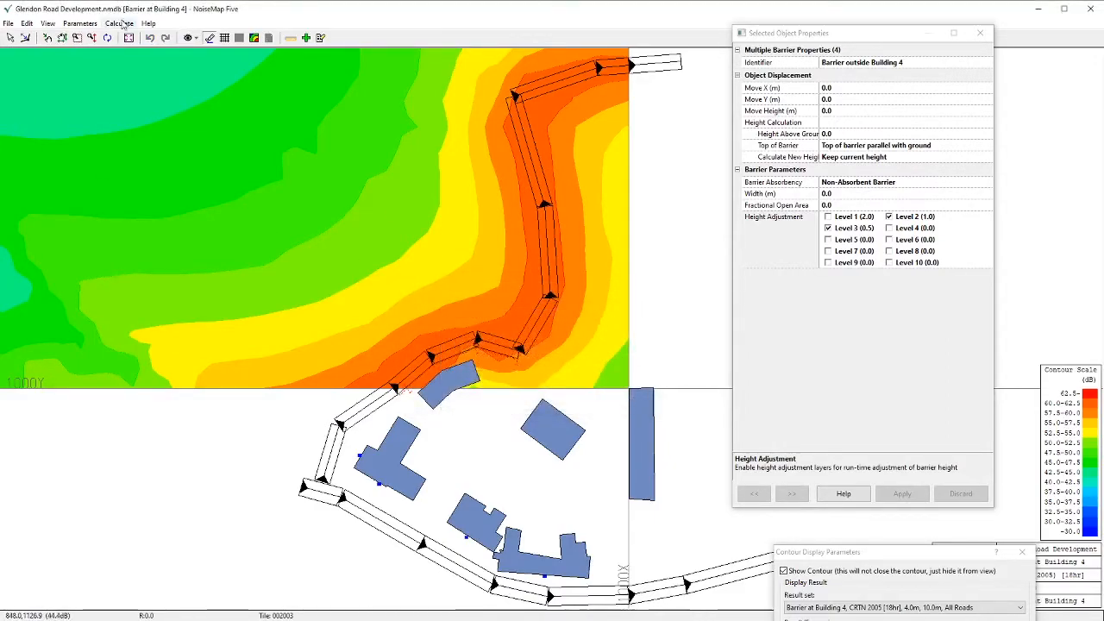
Close the loaded contours and recalculate tile 002003 locally with the combined Level 2 and Level 3 barrier height, keeping the existing settings
click(119, 24)
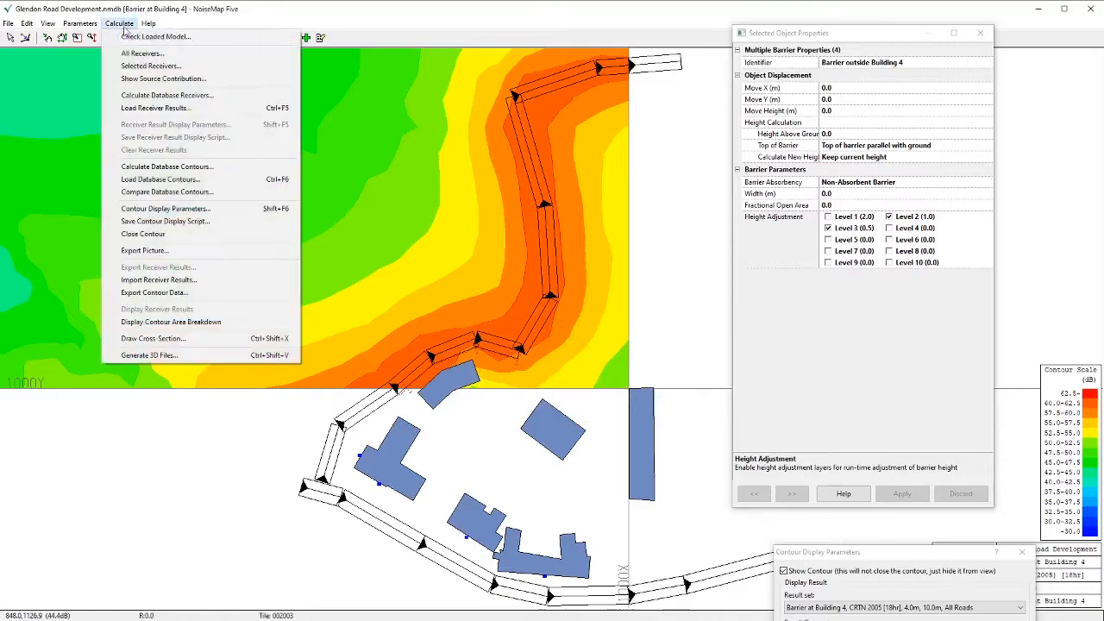
click(165, 172)
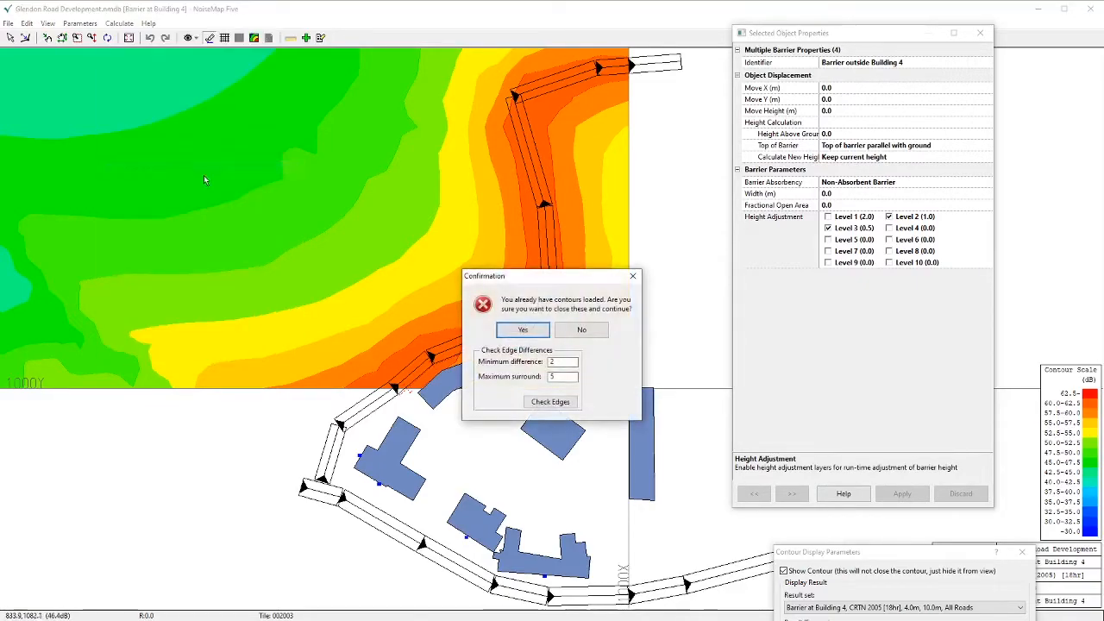
click(522, 331)
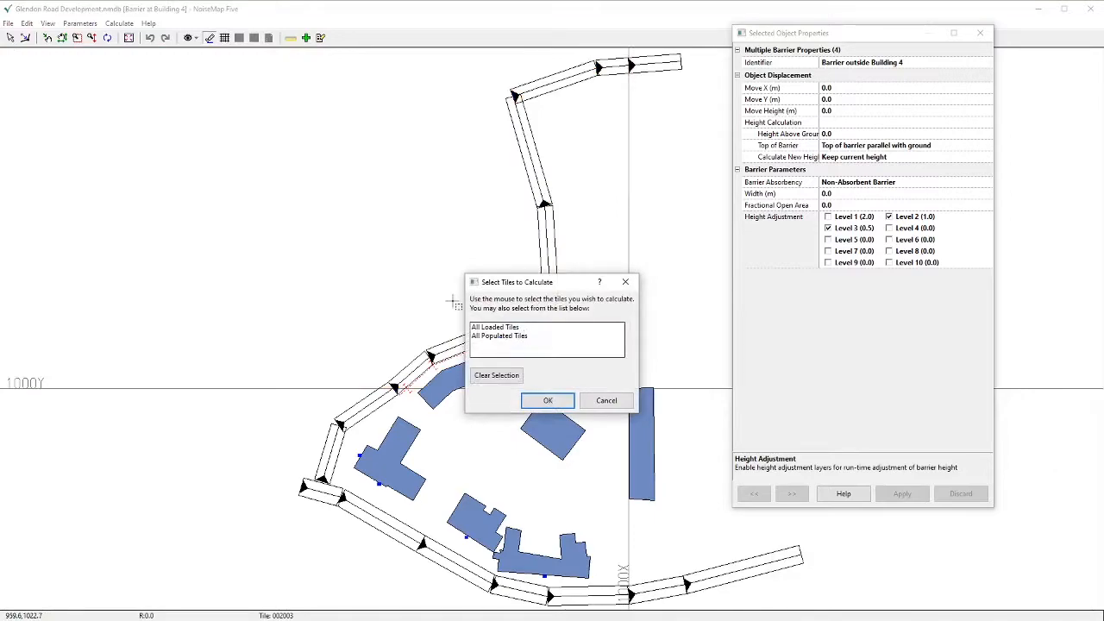
click(319, 241)
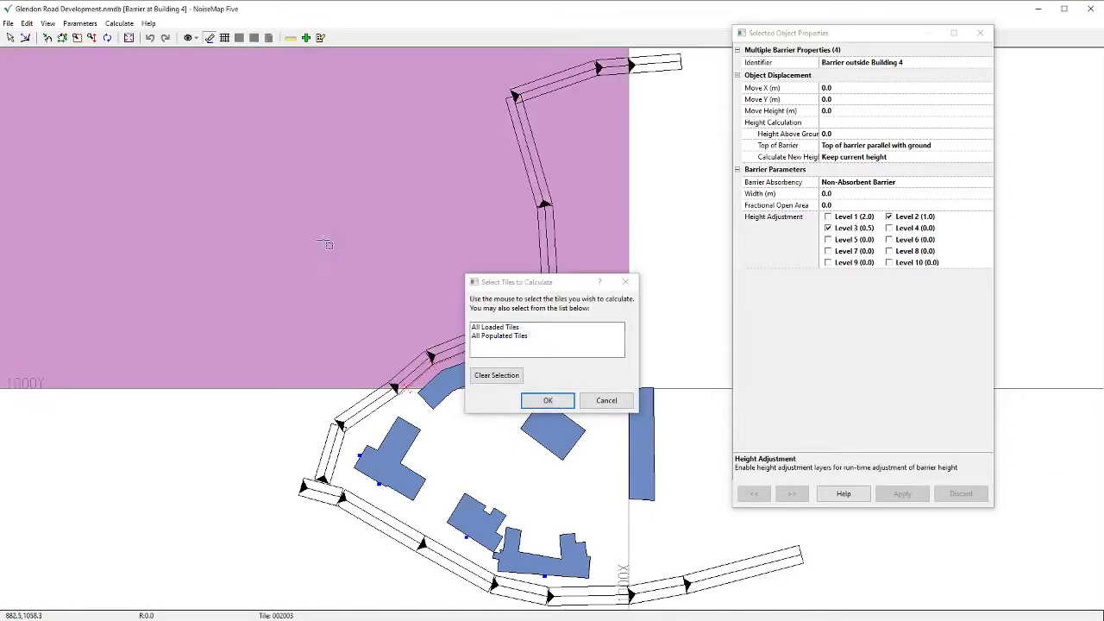
click(546, 402)
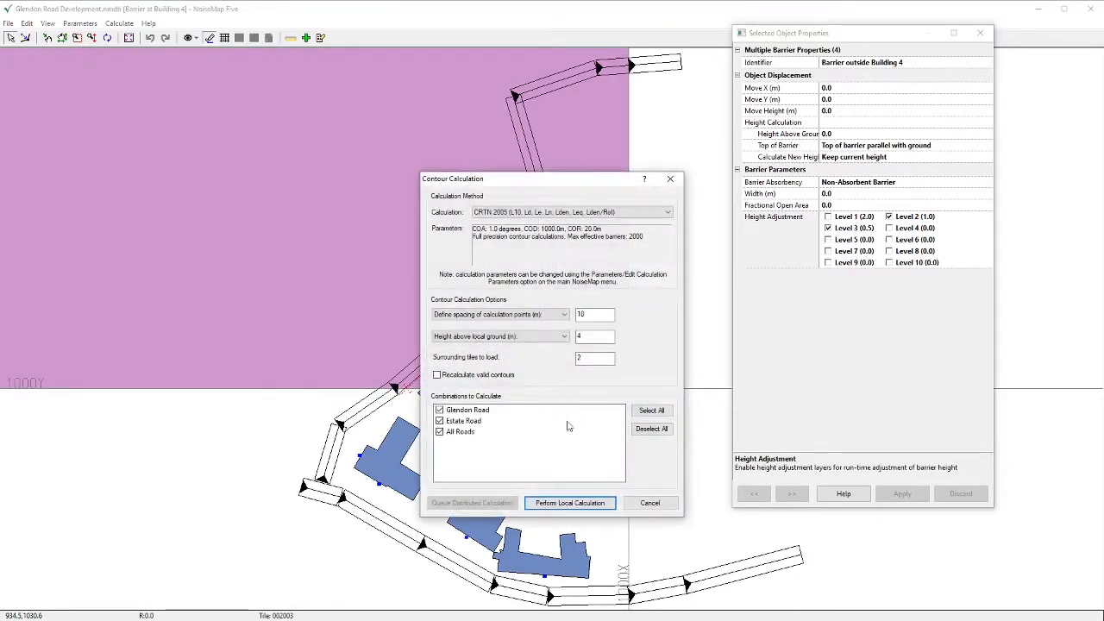
click(569, 503)
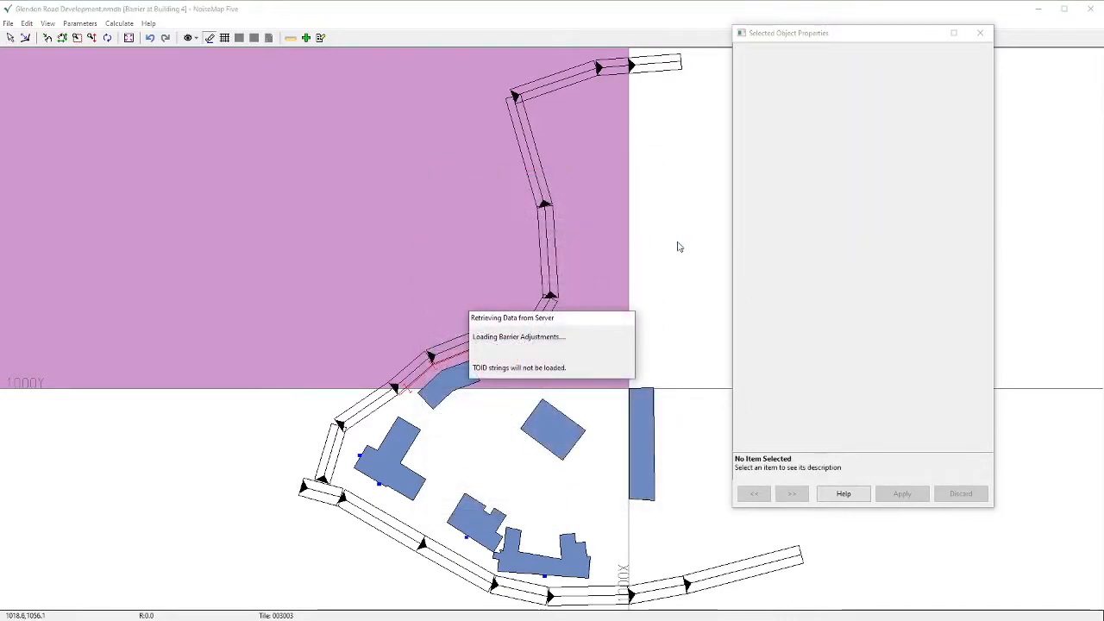
Load the recalculated All Roads contour result for Barrier at Building 4
key(Return)
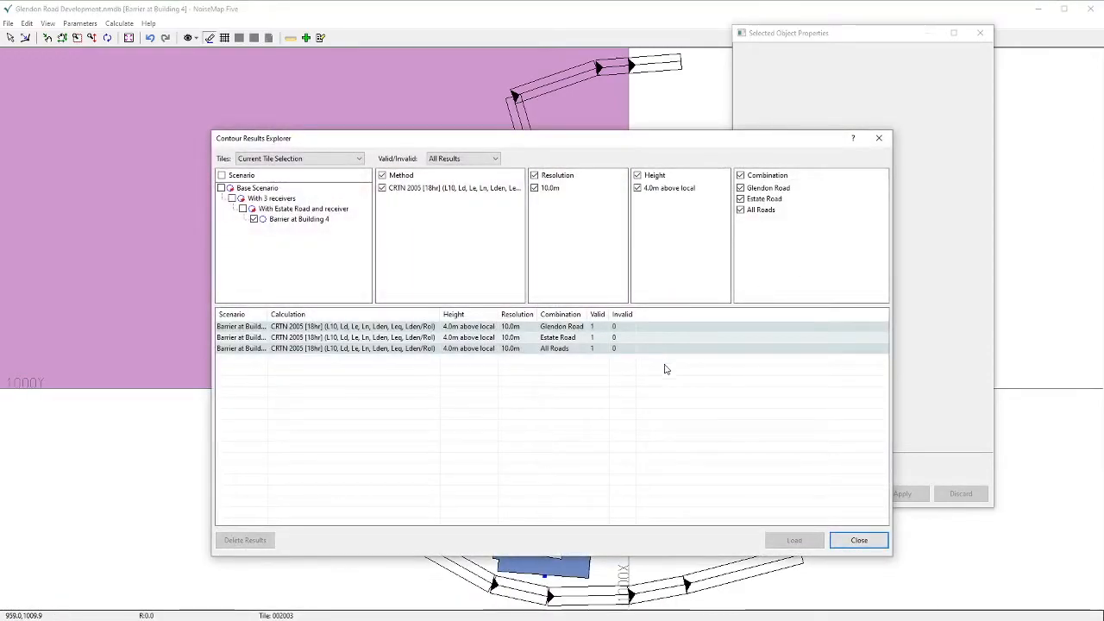
click(524, 349)
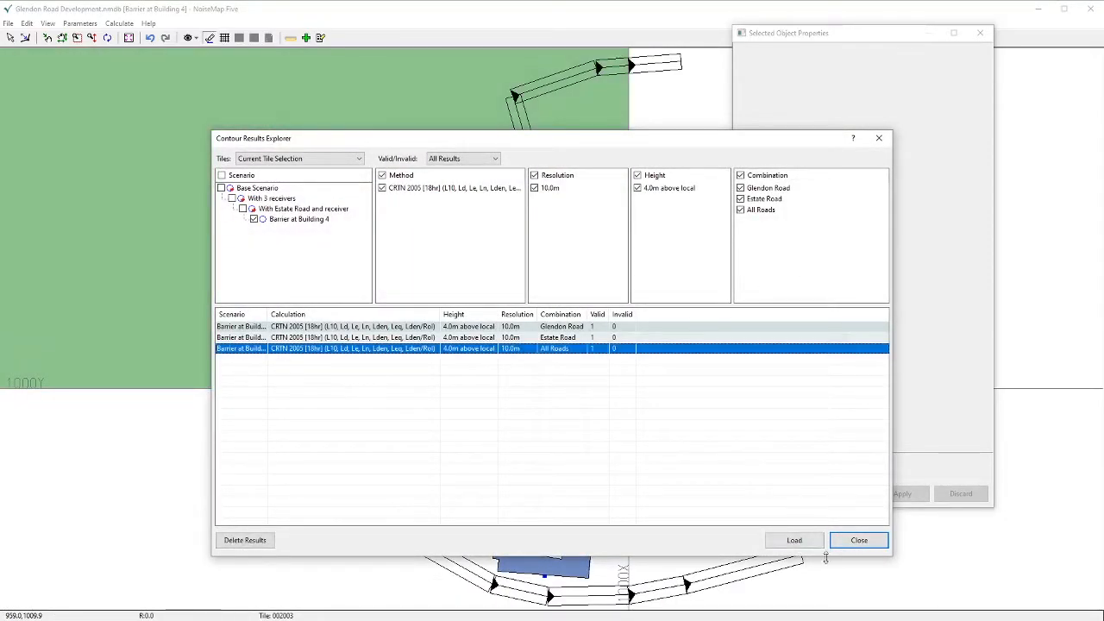
click(794, 540)
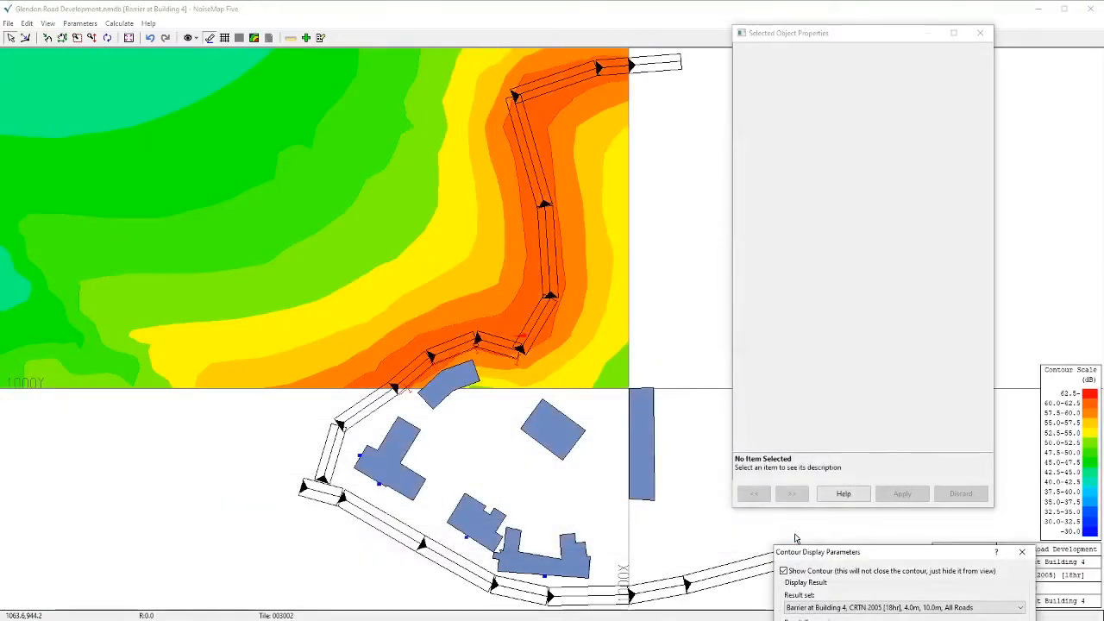
Change the contour display to Line-drawn and Filled Contour (smoothed), apply it, and move the display parameters out of view
drag(877, 558, 827, 59)
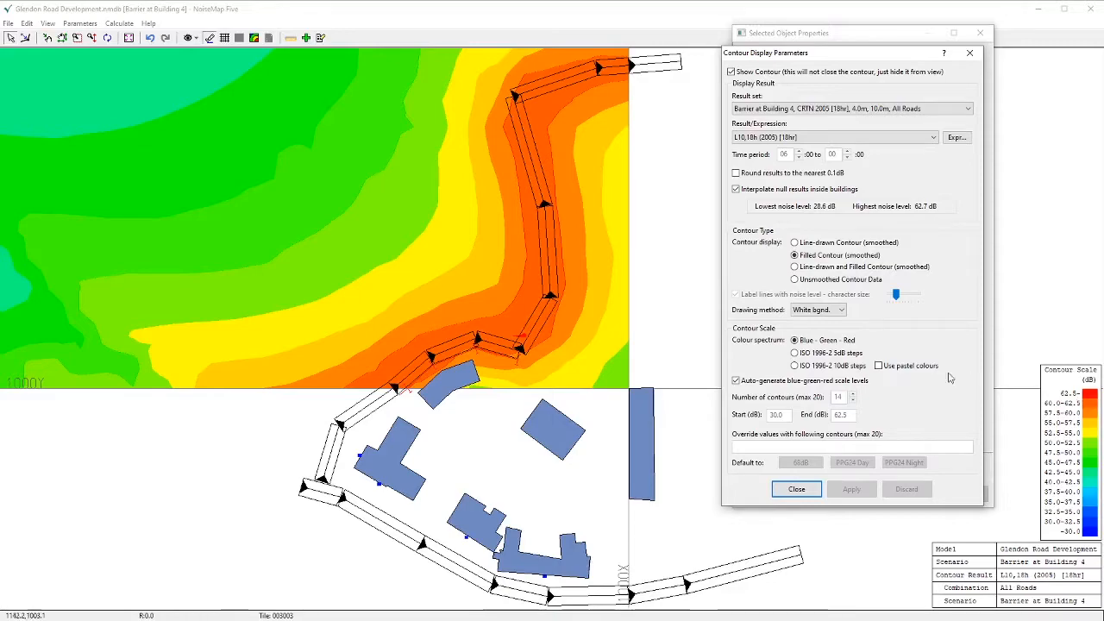
click(795, 267)
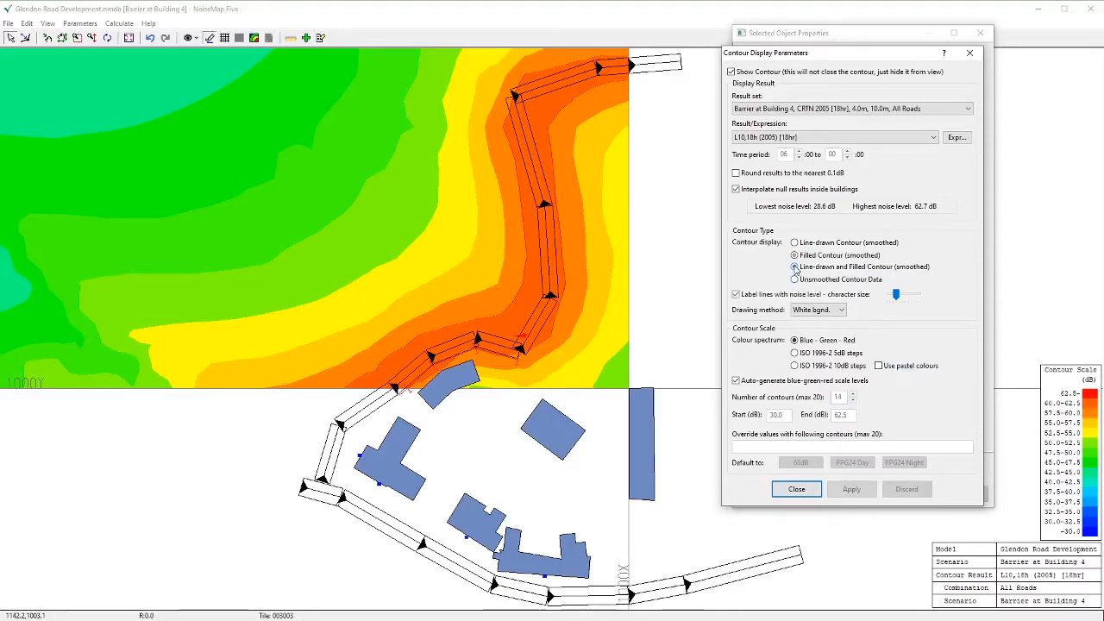
click(862, 491)
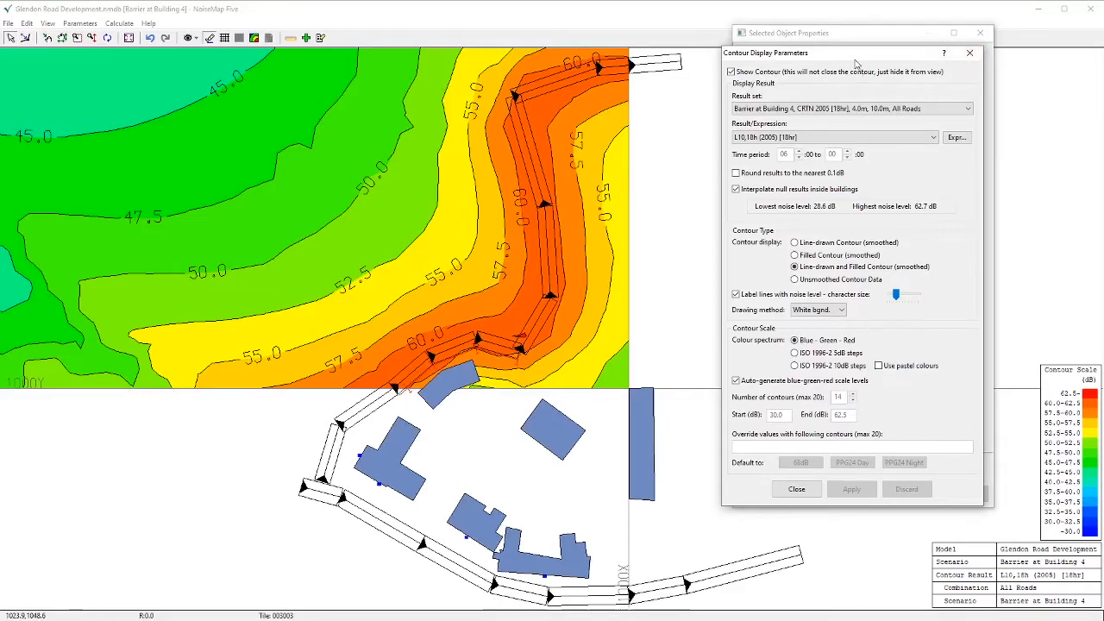
drag(853, 62, 1099, 617)
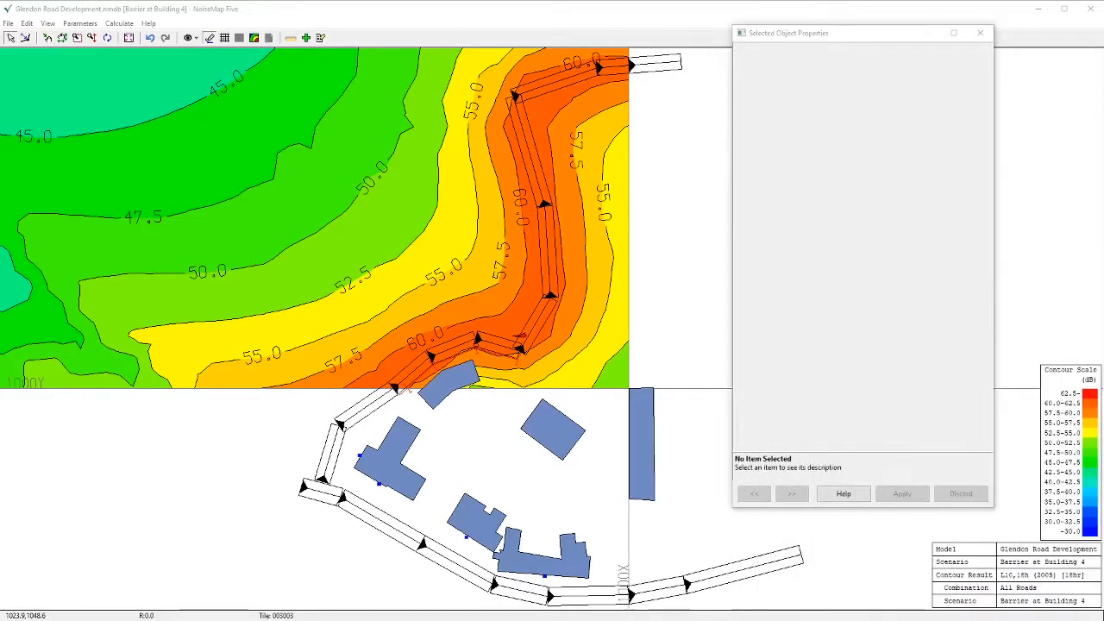
Remove the Level 3 (0.5) height adjustment from the easternmost segment, number 3, of the barrier outside Building 4 and apply it
click(491, 356)
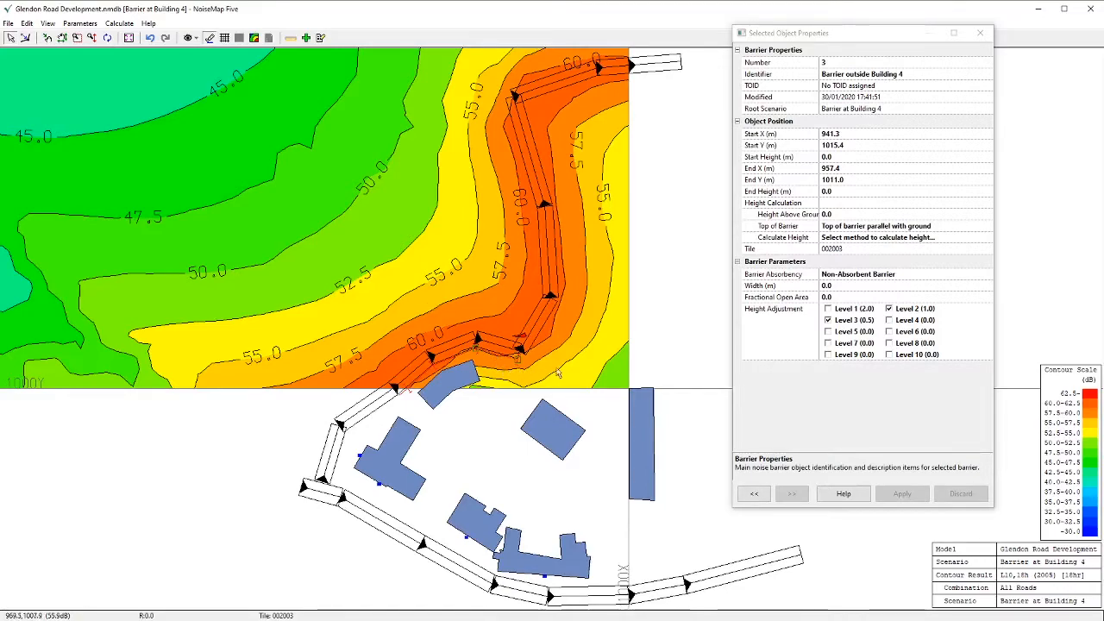
click(827, 321)
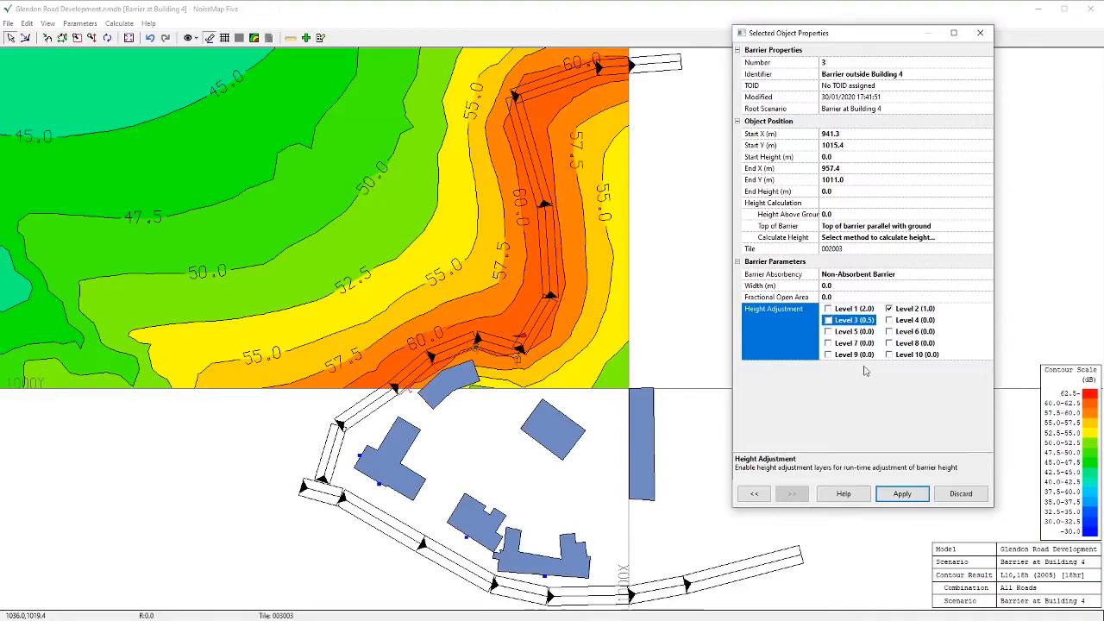
click(901, 493)
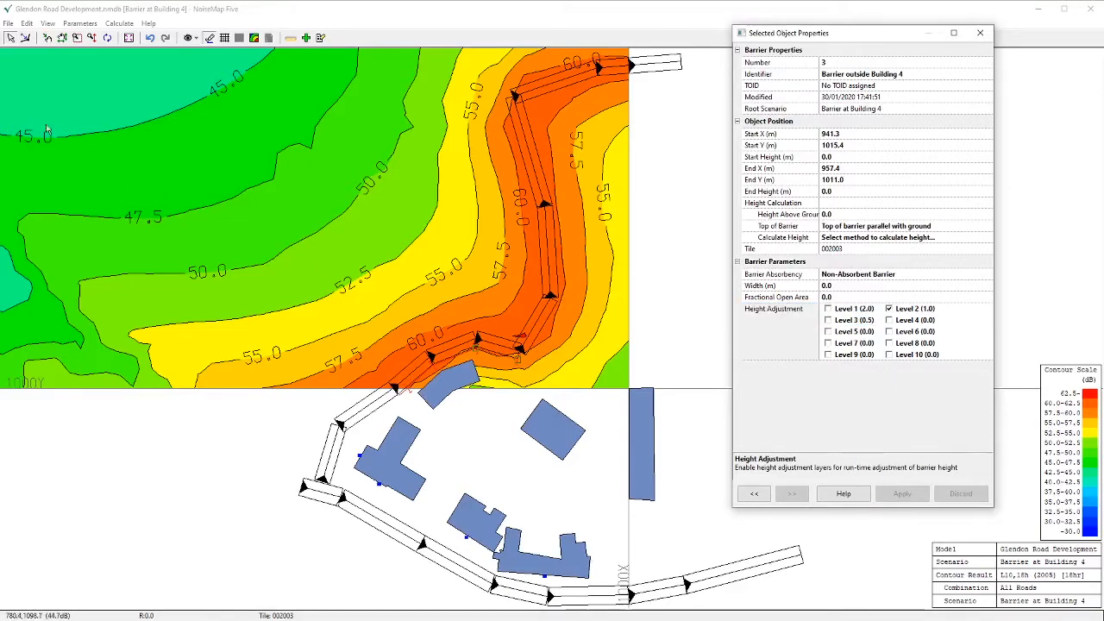
Commit segment 3's height adjustment change to the current scenario, Barrier at Building 4
click(8, 23)
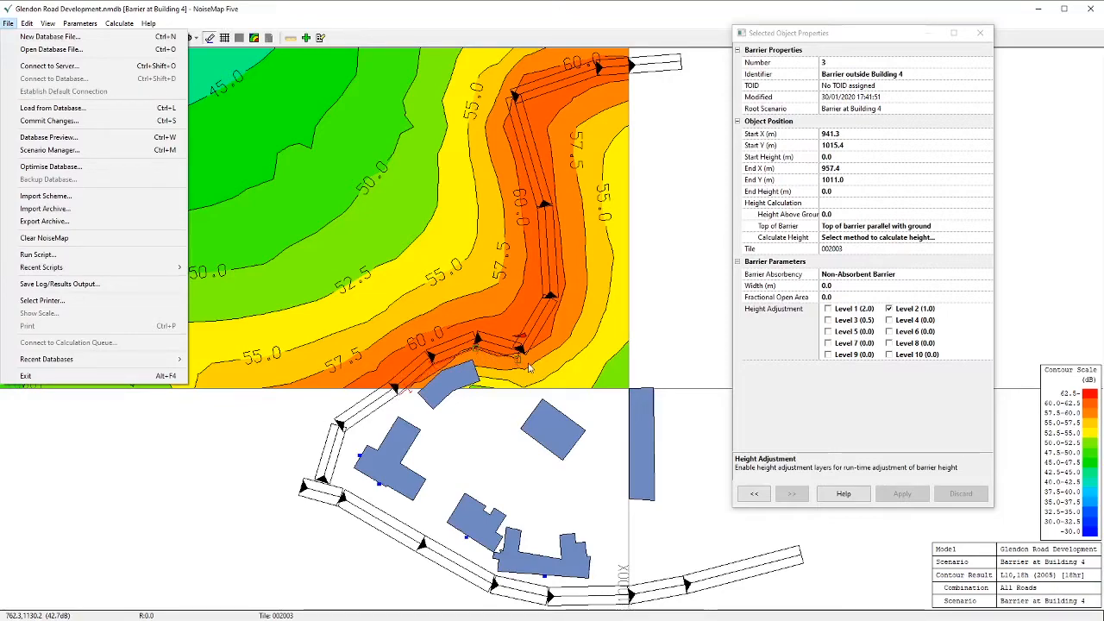
click(72, 126)
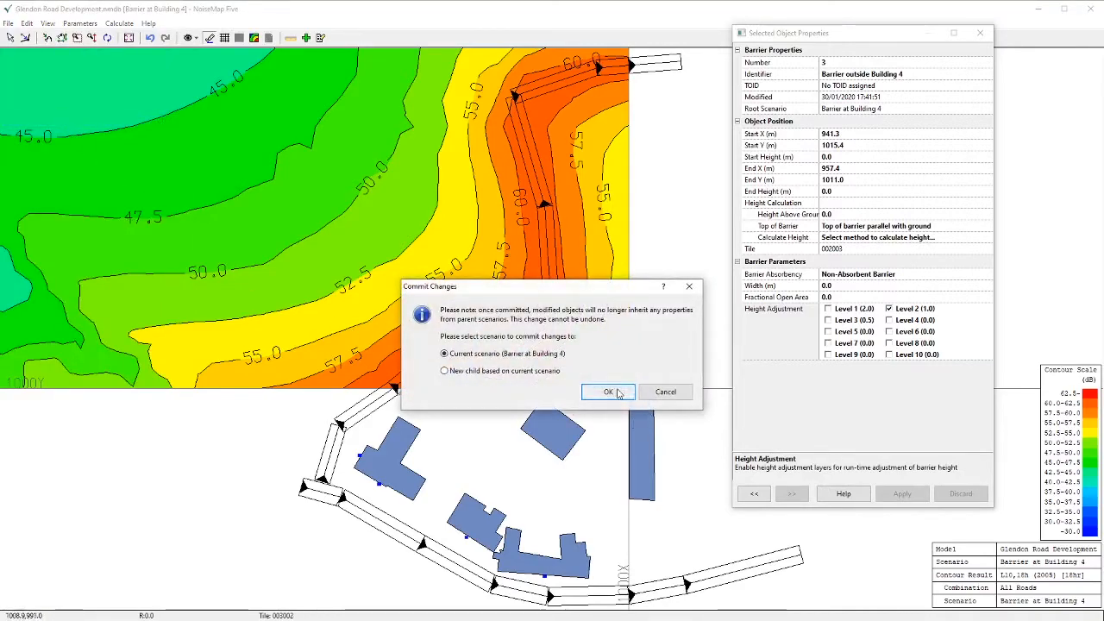
click(610, 392)
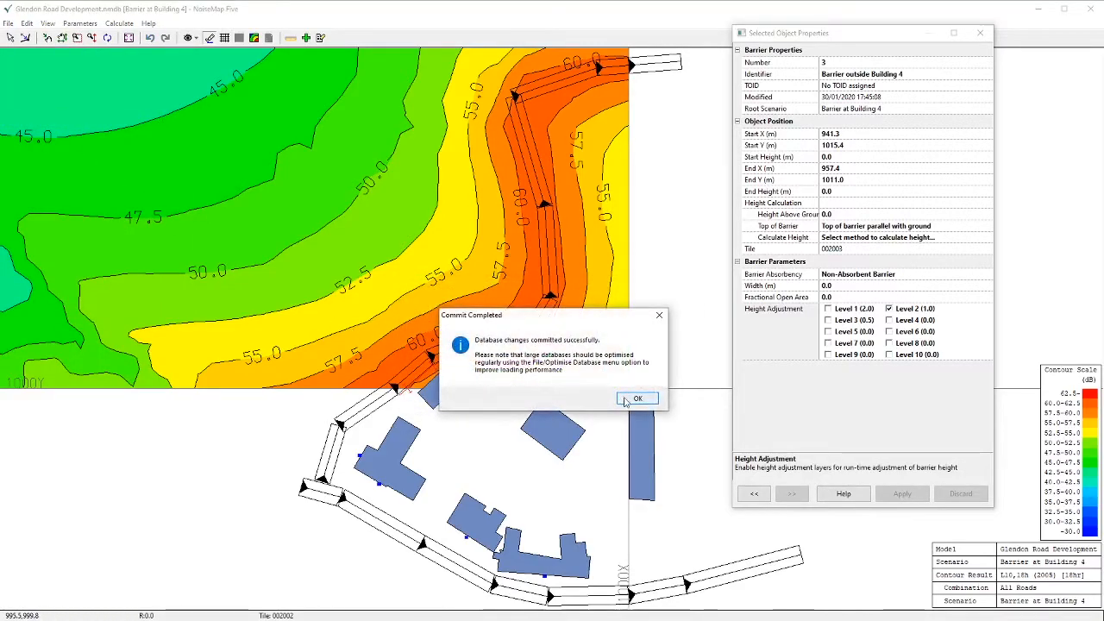
click(635, 398)
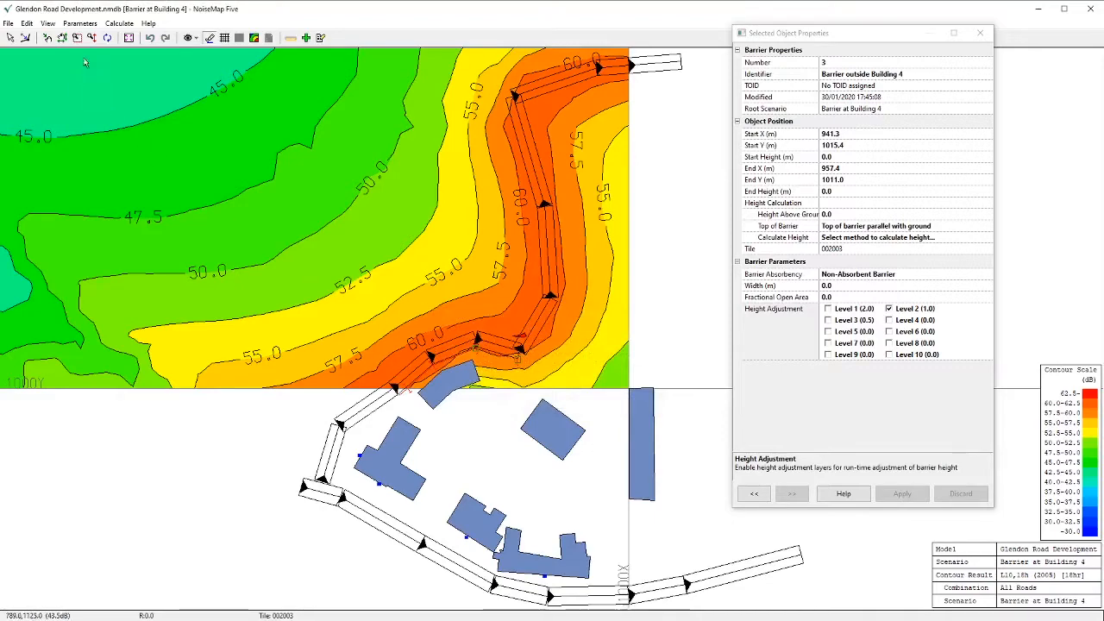
Close the loaded contours and recalculate tile 002003 locally for all combinations with segment 3 at Level 2 only, keeping the existing settings
click(121, 24)
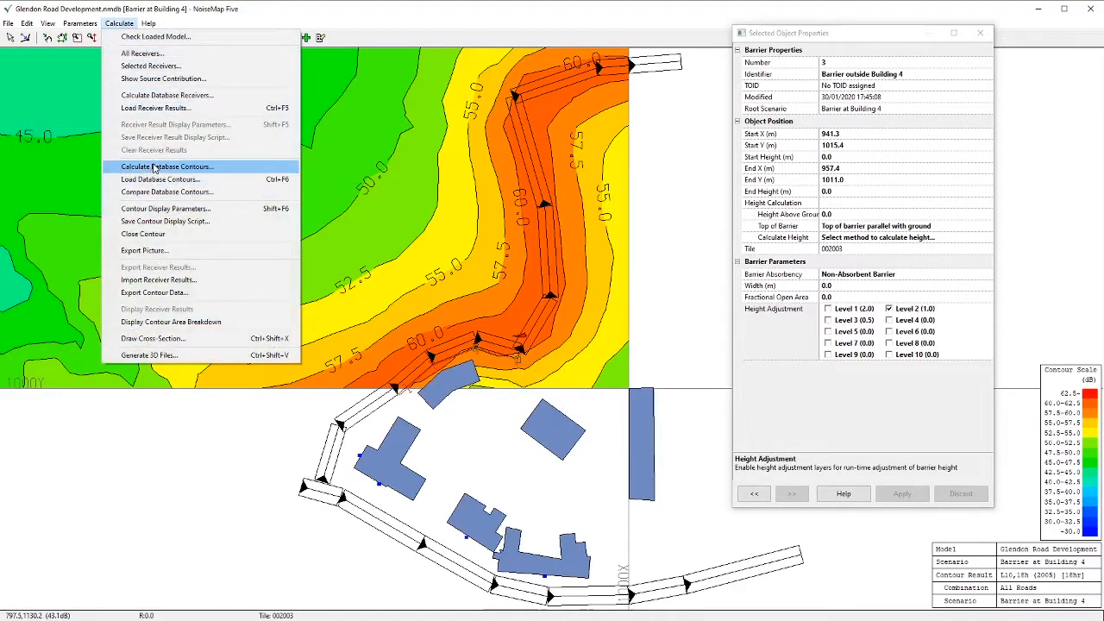
click(141, 192)
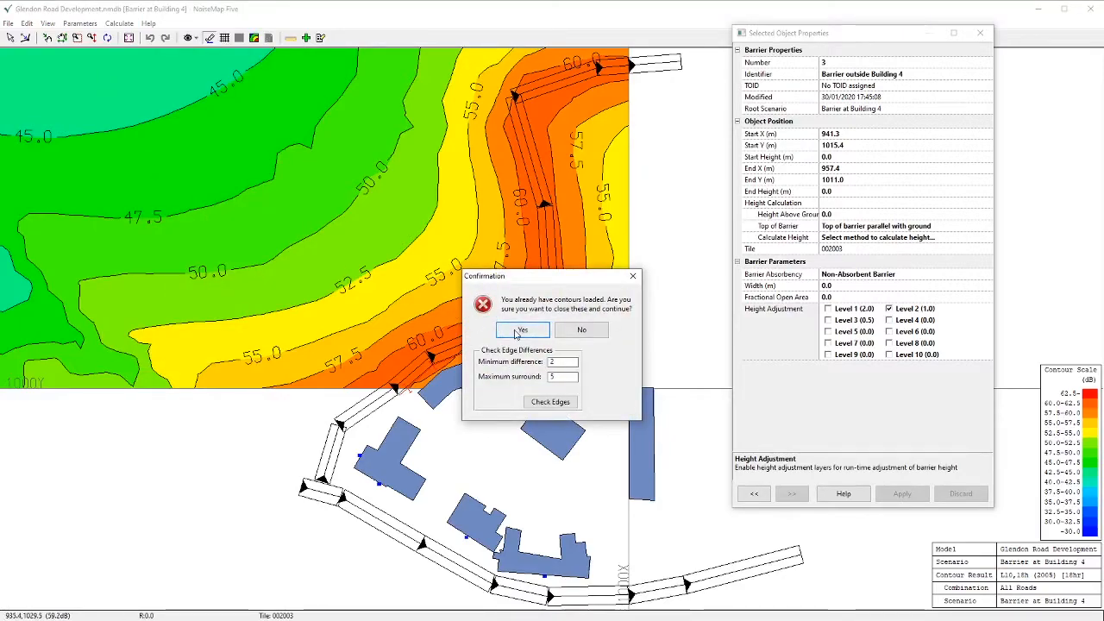
click(521, 330)
click(385, 278)
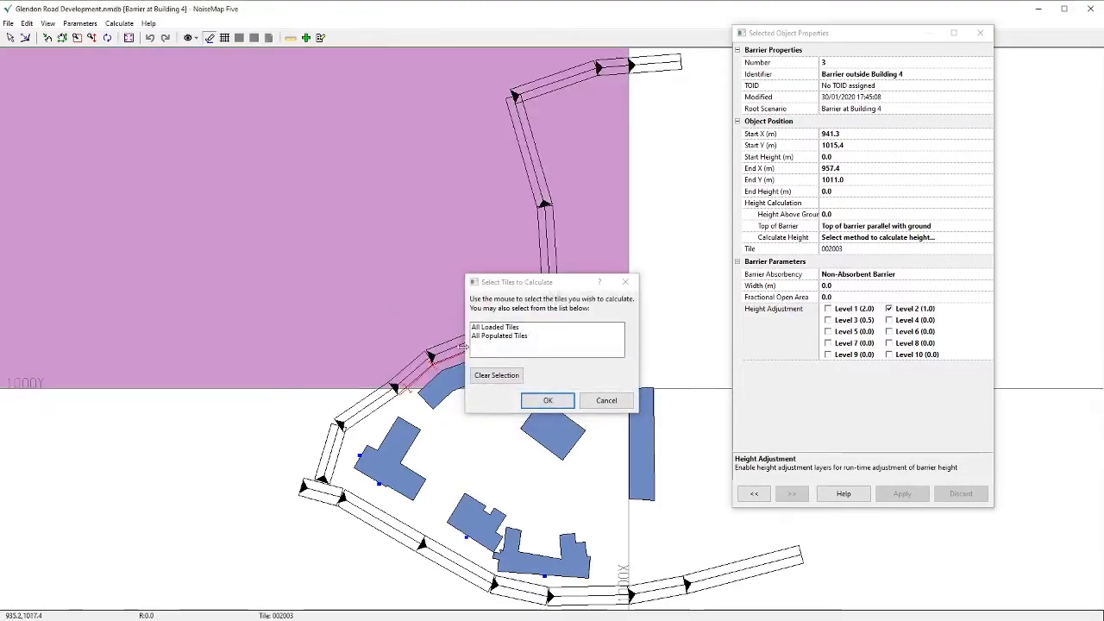
click(547, 402)
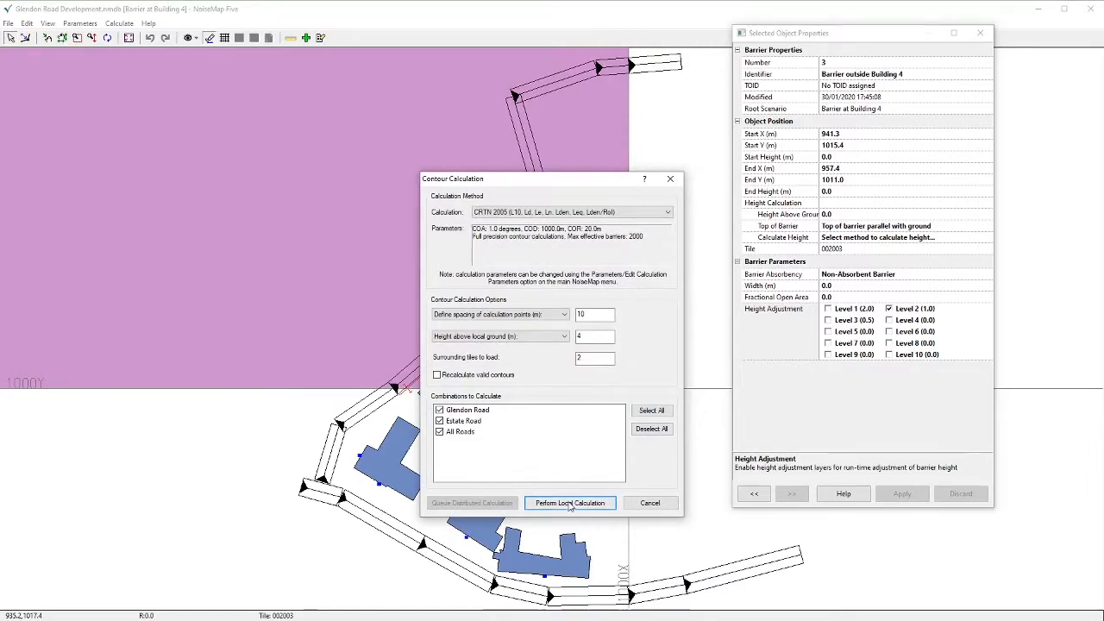
click(569, 503)
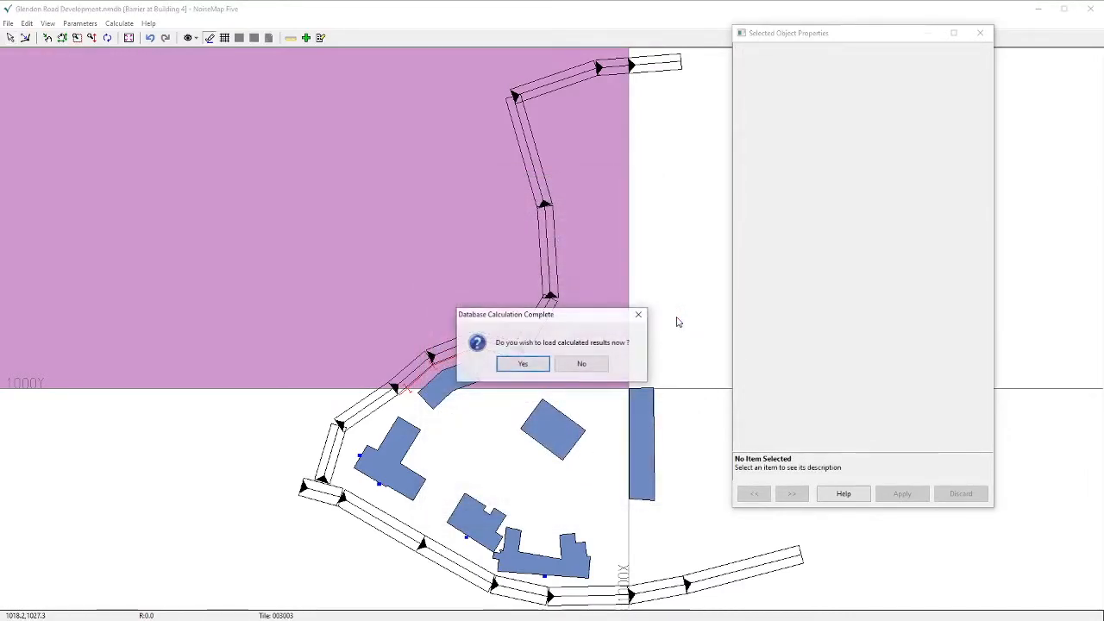
Load the newly calculated All Roads contour result for the Barrier at Building 4 scenario
click(522, 363)
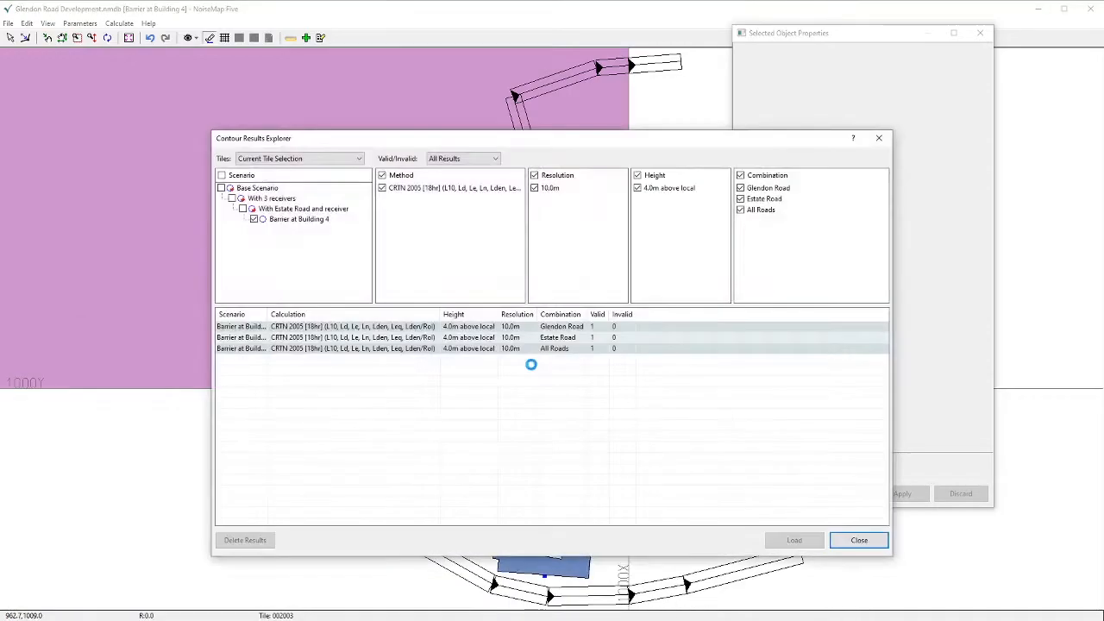
click(543, 349)
click(793, 540)
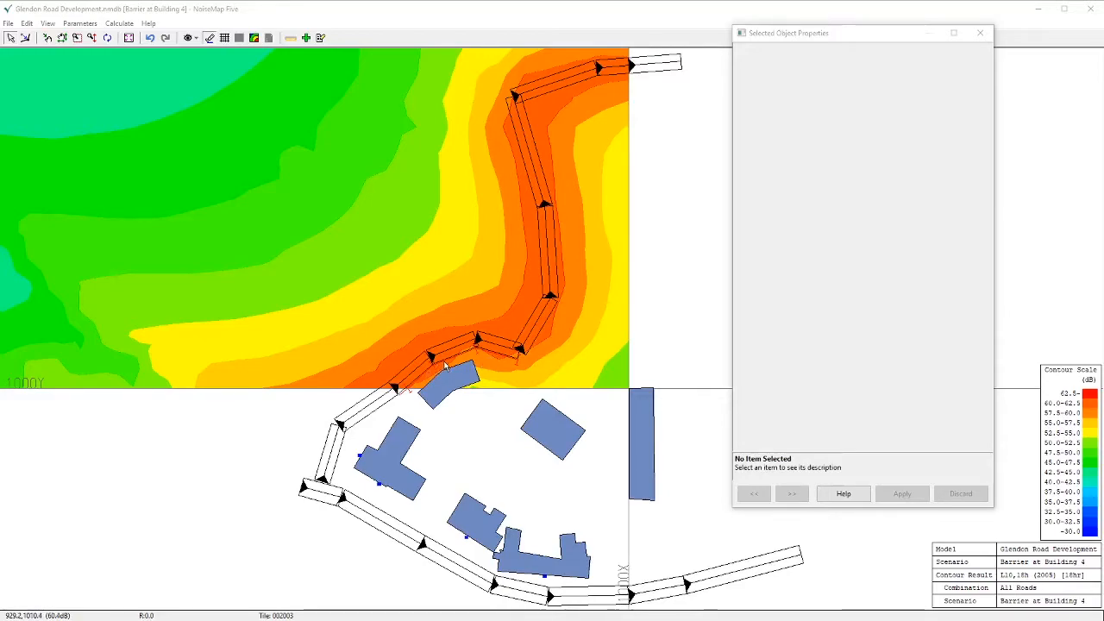
Set the height adjustment of the westernmost barrier segment, number 1, to Level 1 (2.0) only, removing Levels 2 and 3, and apply it
click(427, 378)
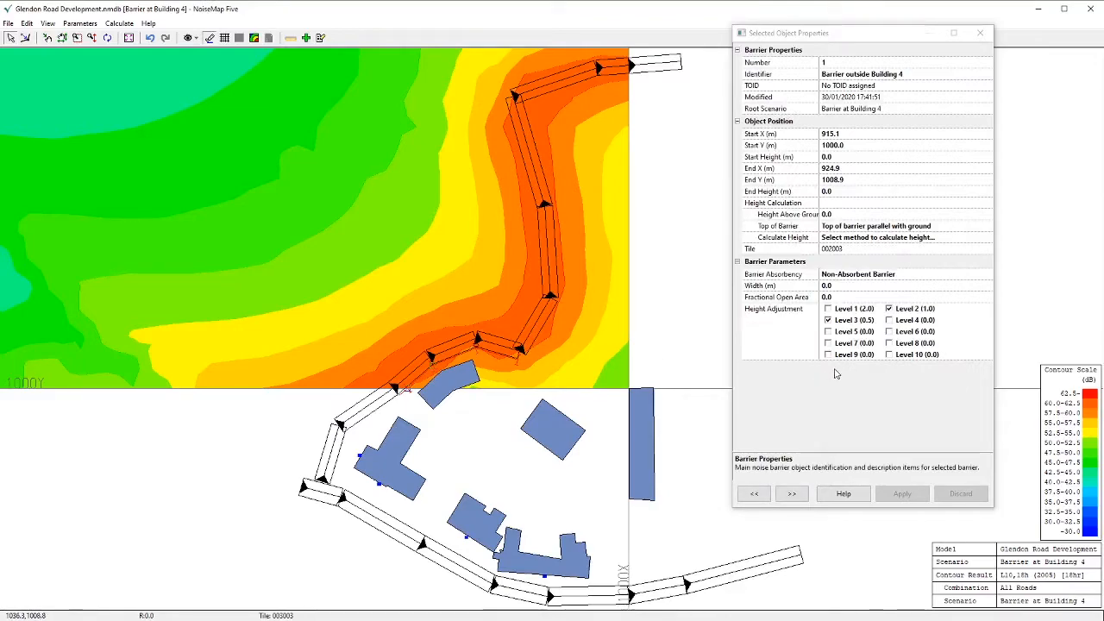
click(827, 310)
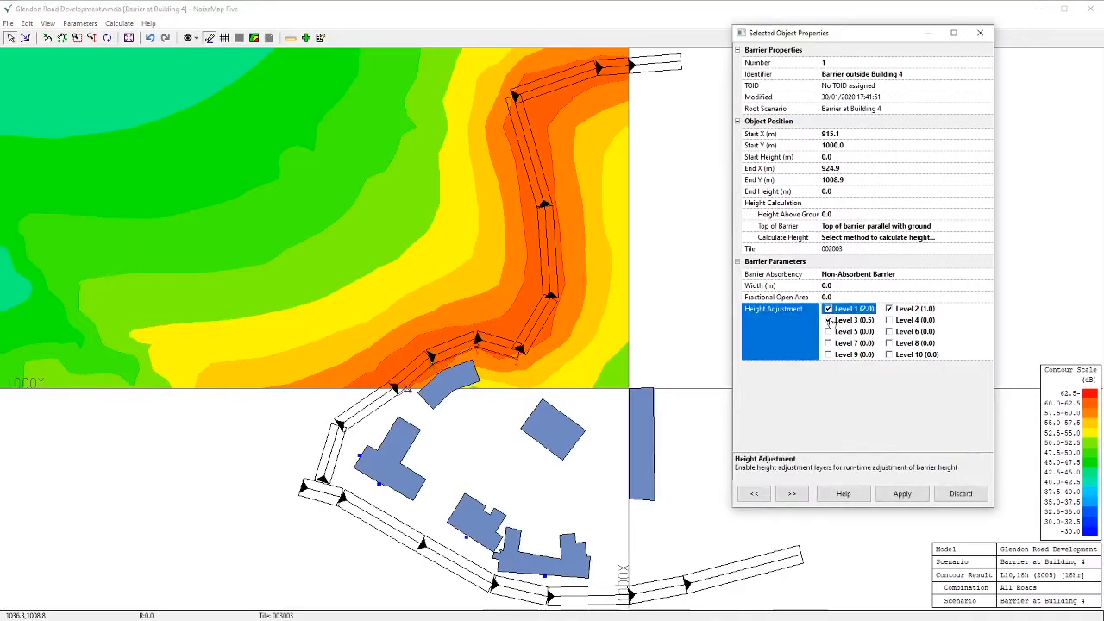
click(829, 320)
click(889, 308)
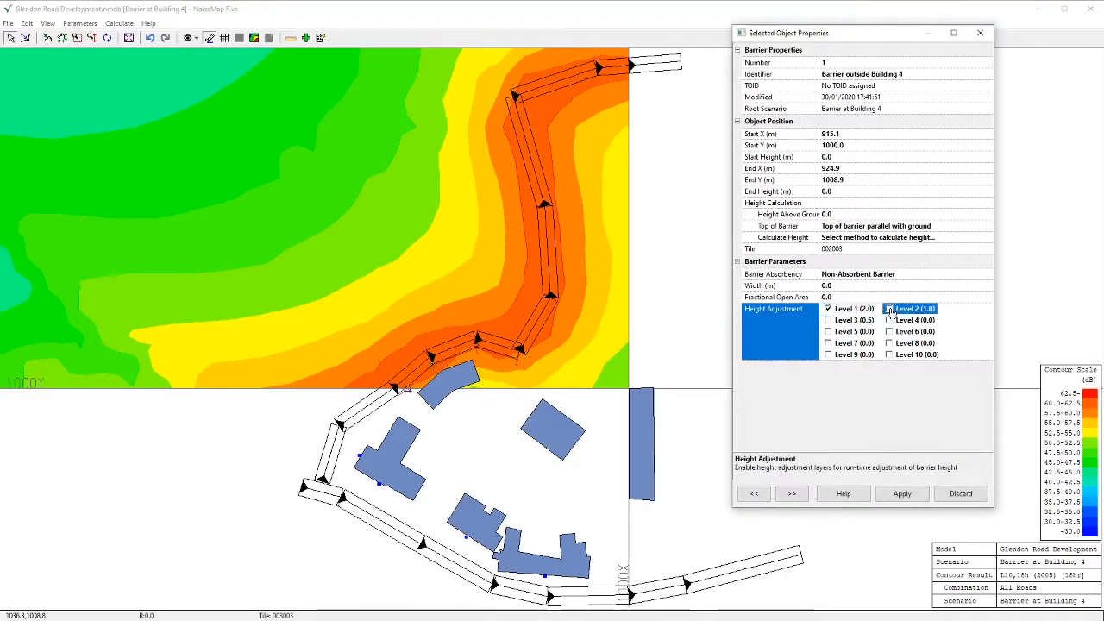
click(901, 493)
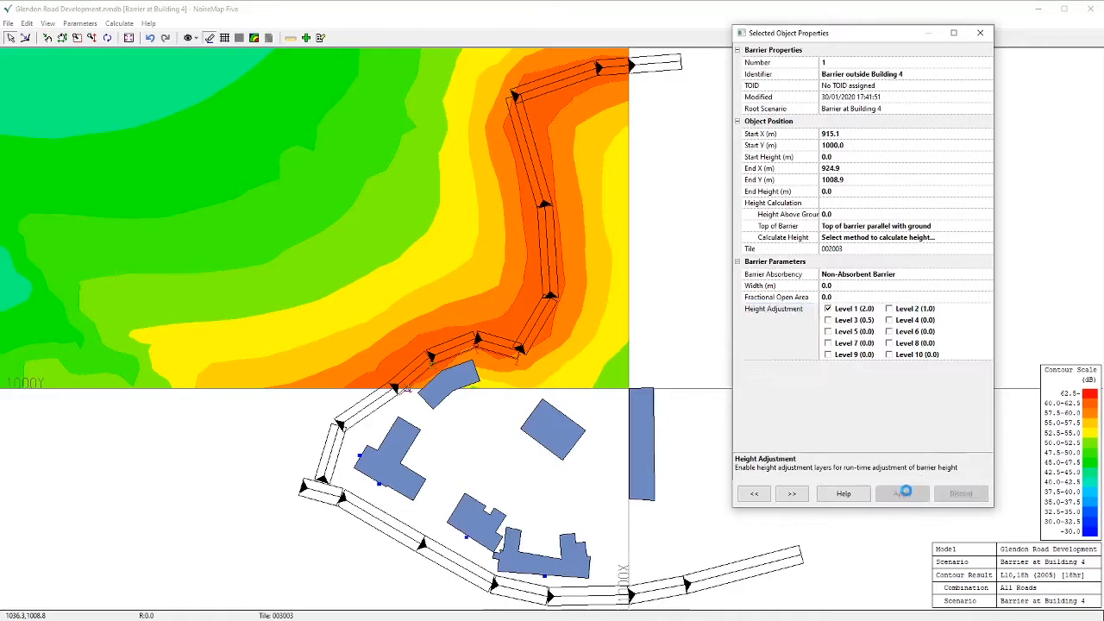
Commit segment 1's Level 1 height adjustment to the current scenario, Barrier at Building 4
click(8, 24)
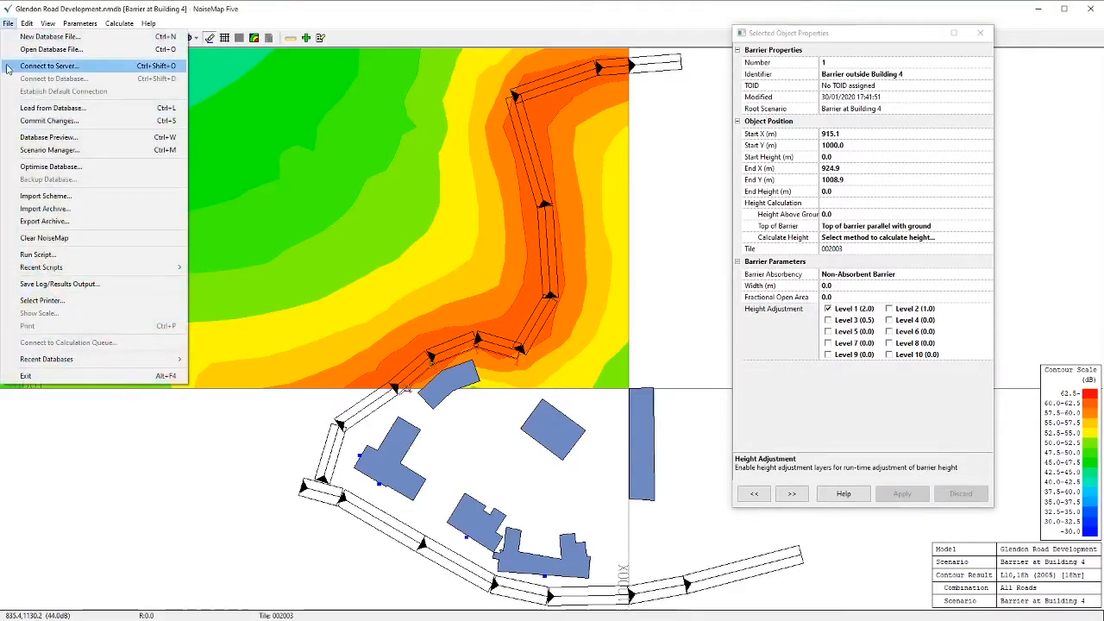
click(28, 120)
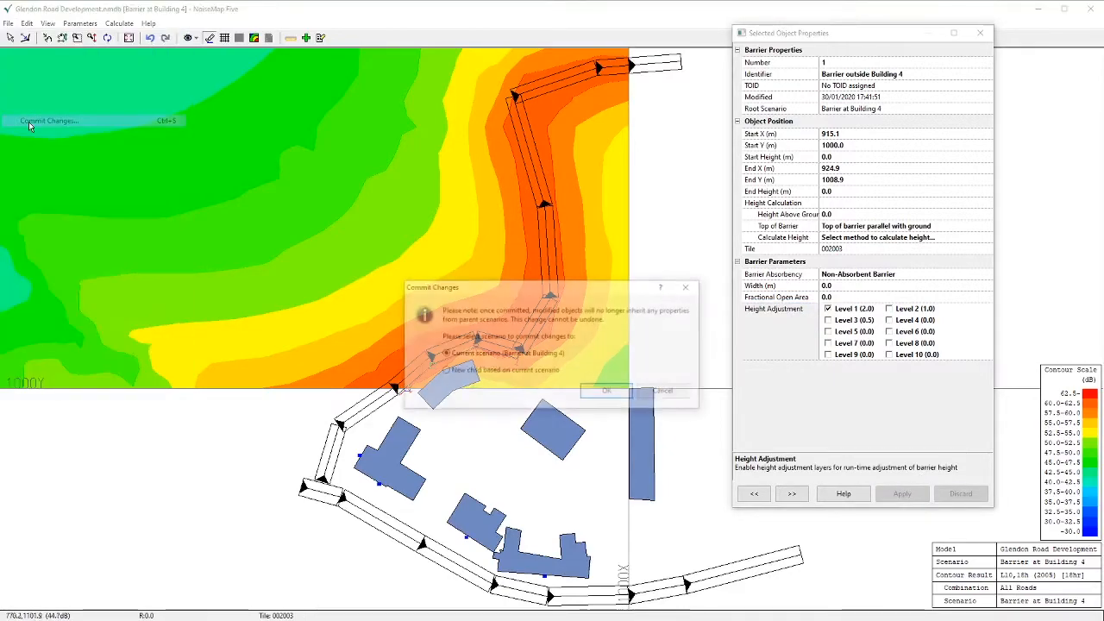
click(608, 391)
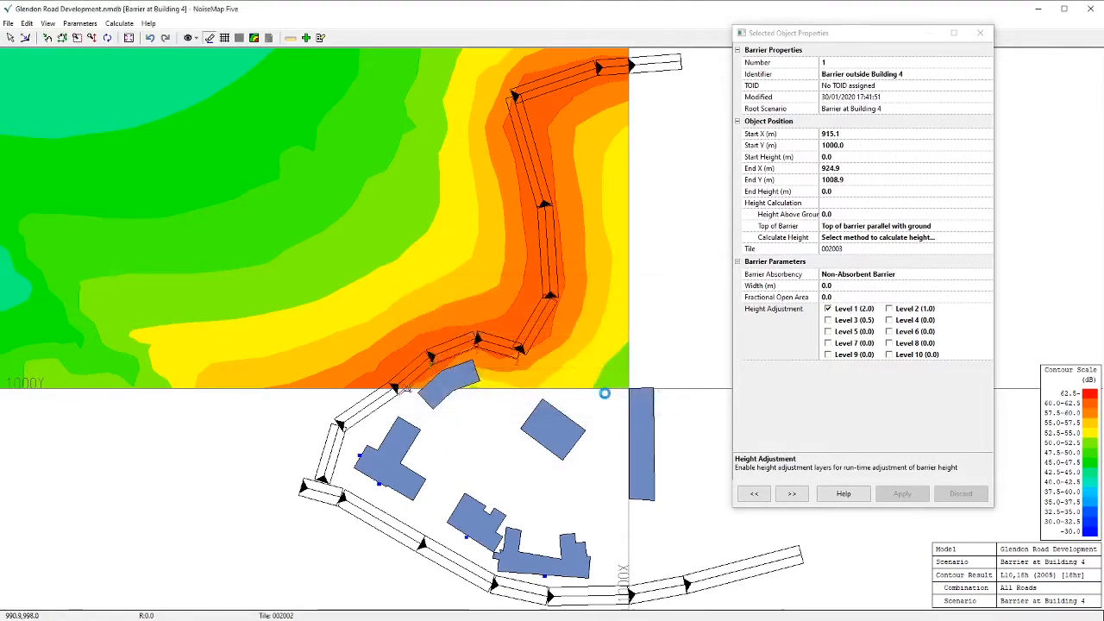
click(636, 401)
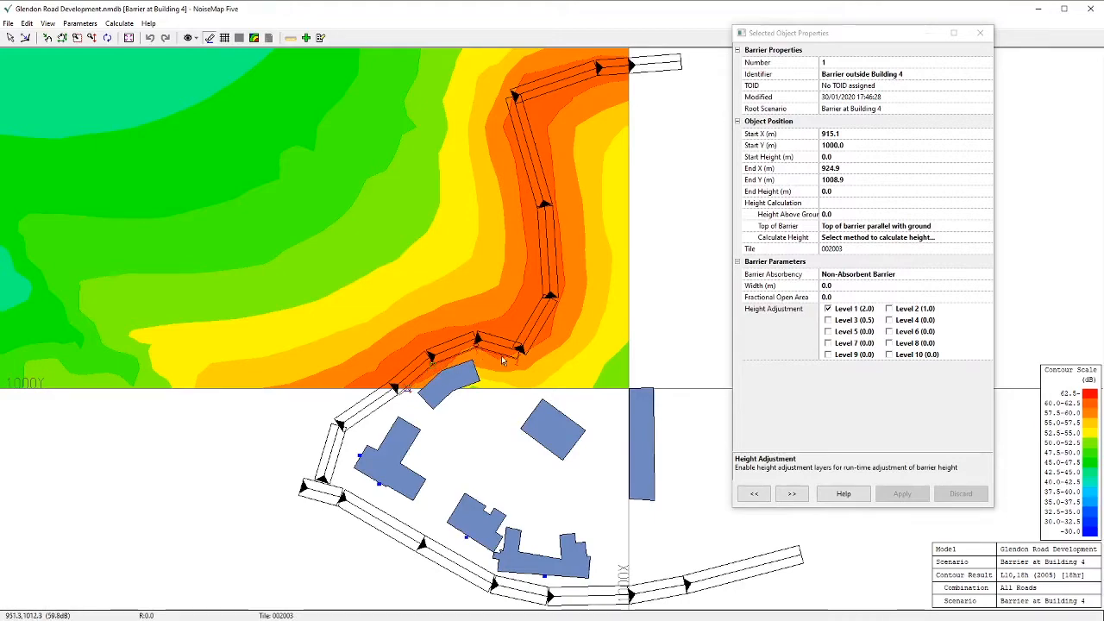
Recalculate tile 002003 locally with segment 1 at Level 1, replacing the loaded contours, and load the All Roads result
click(119, 24)
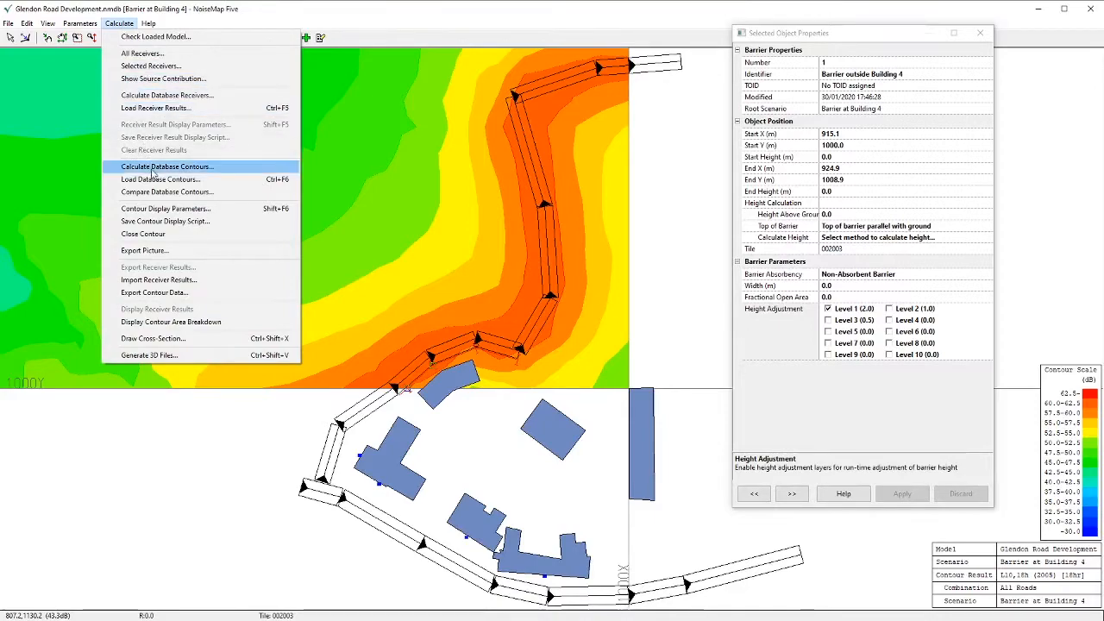
click(155, 168)
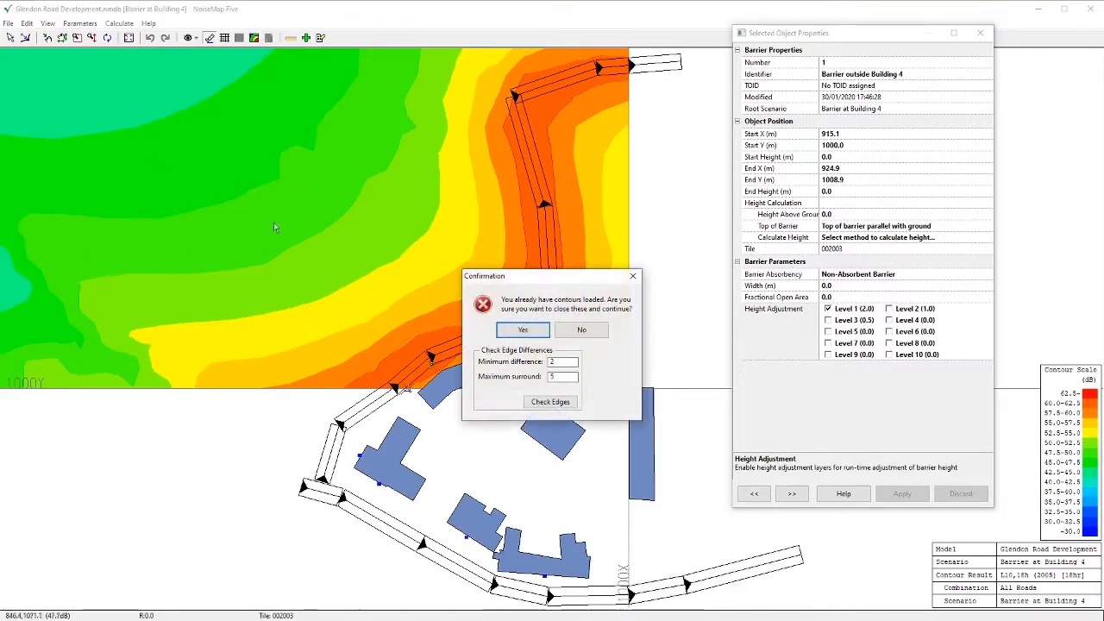
click(522, 331)
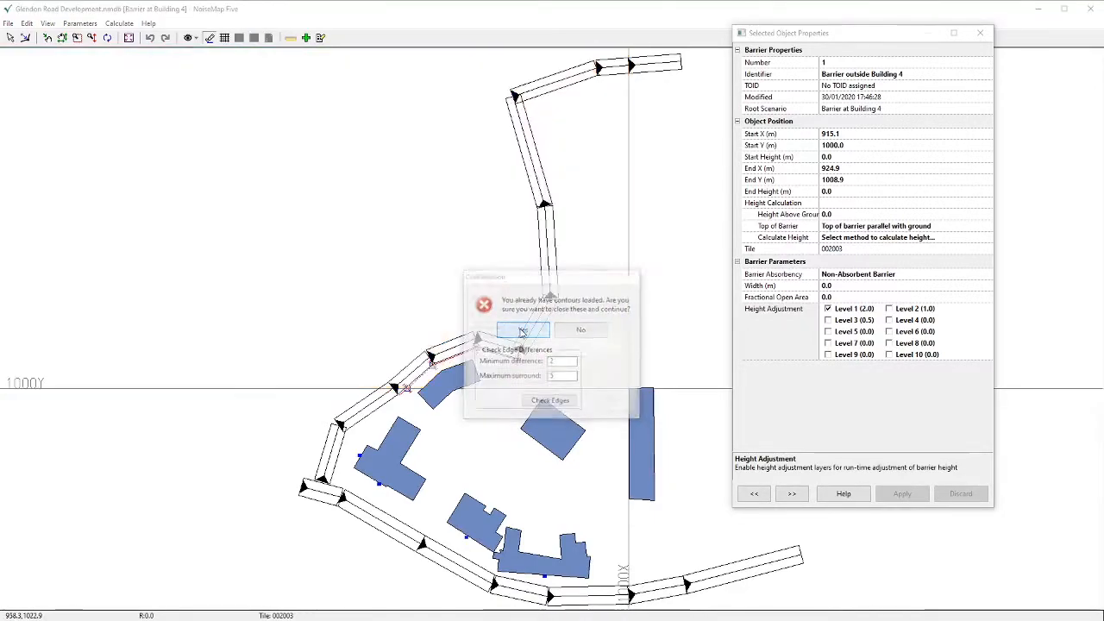
click(358, 259)
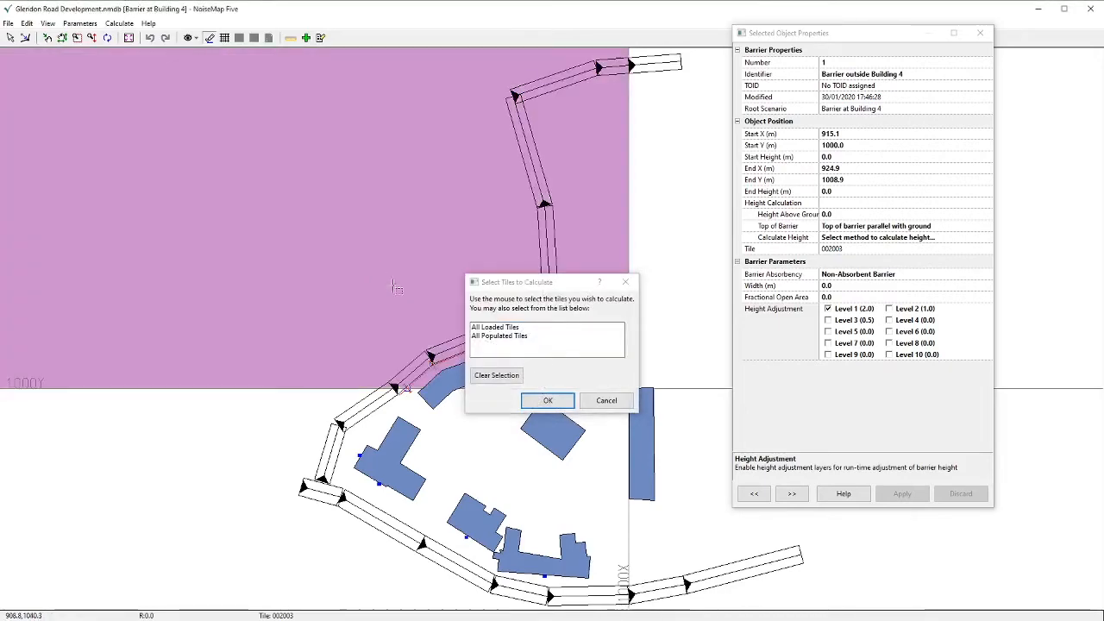
click(548, 400)
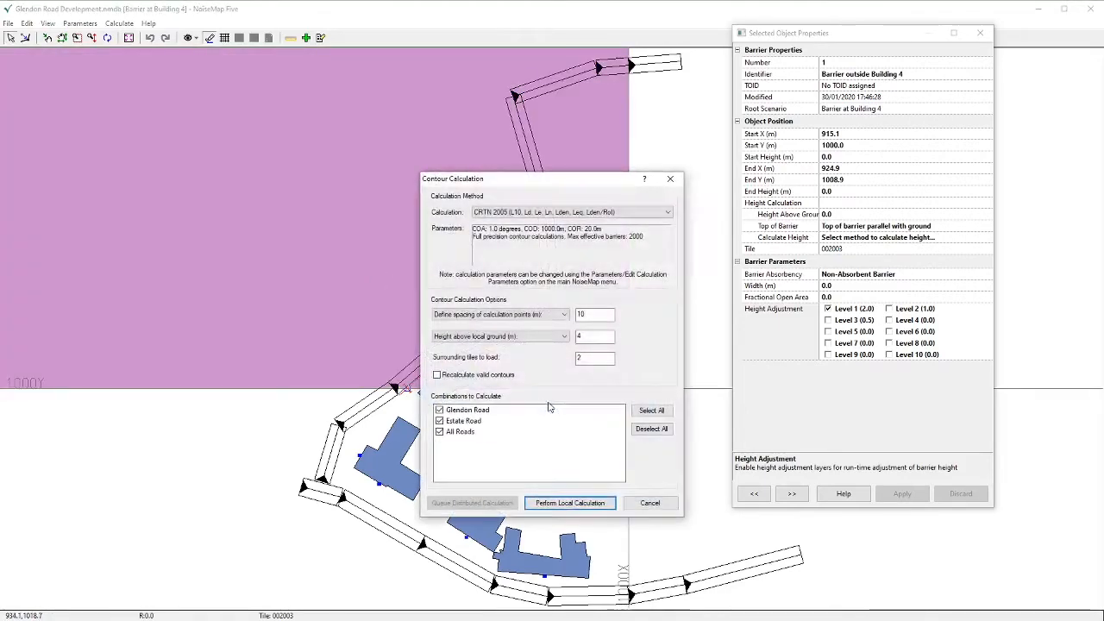
click(581, 503)
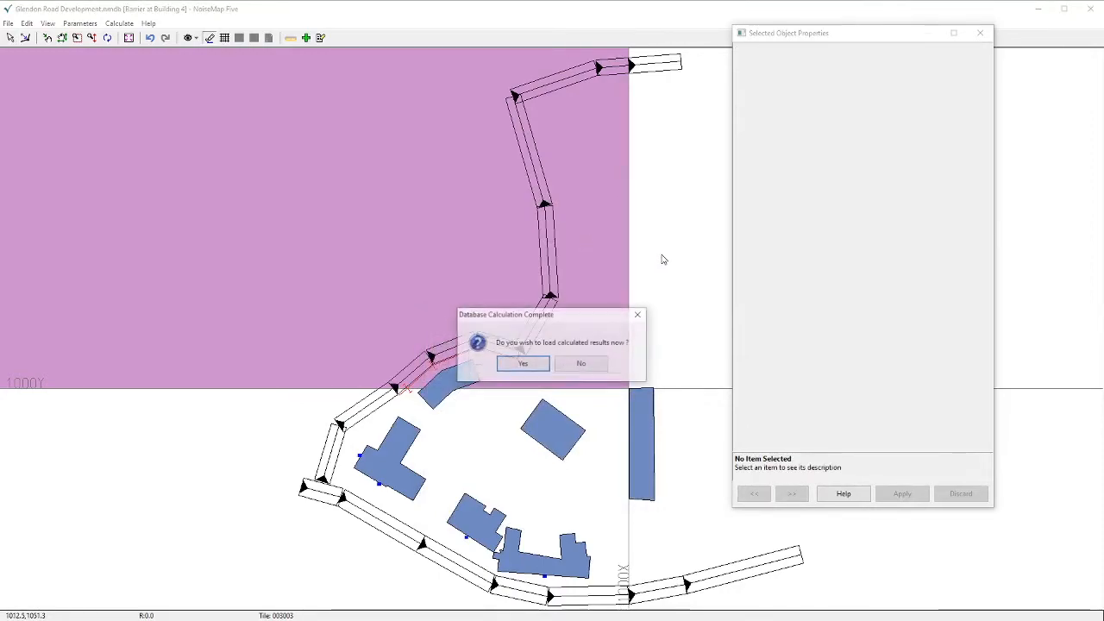
click(523, 363)
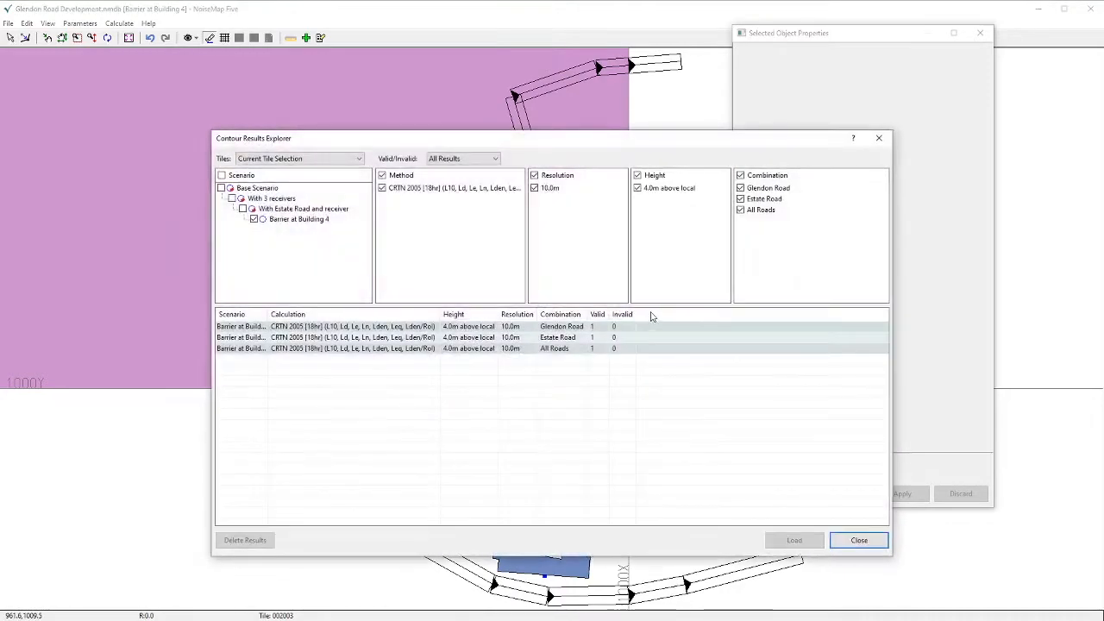
click(559, 348)
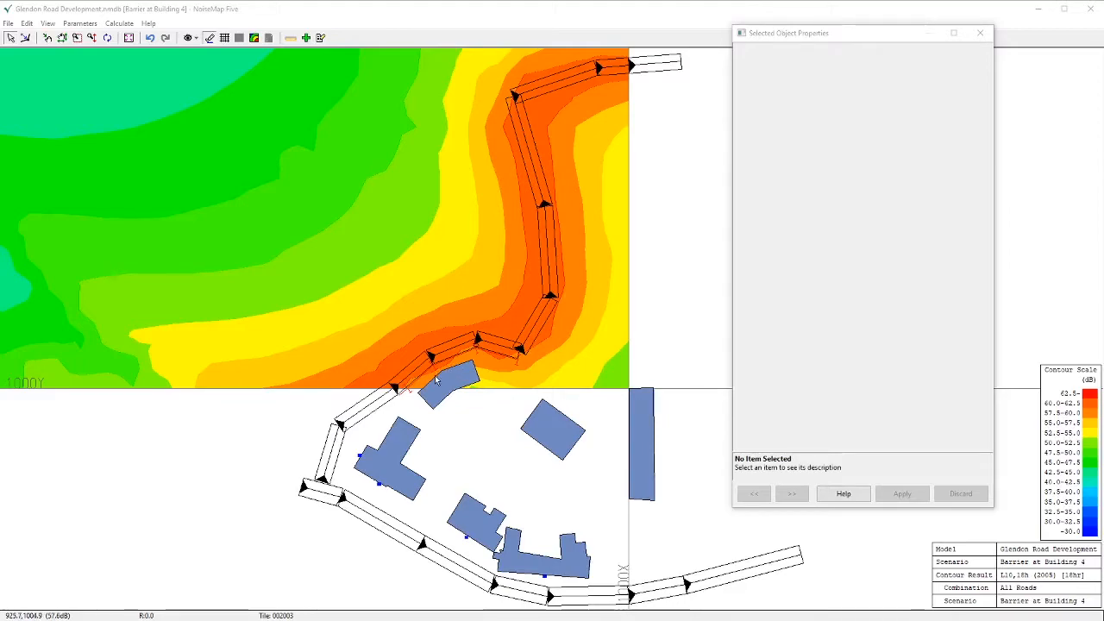
Remove the Level 2 (1.0) height adjustment from barrier segment 3 so no levels are enabled, and apply it
click(496, 360)
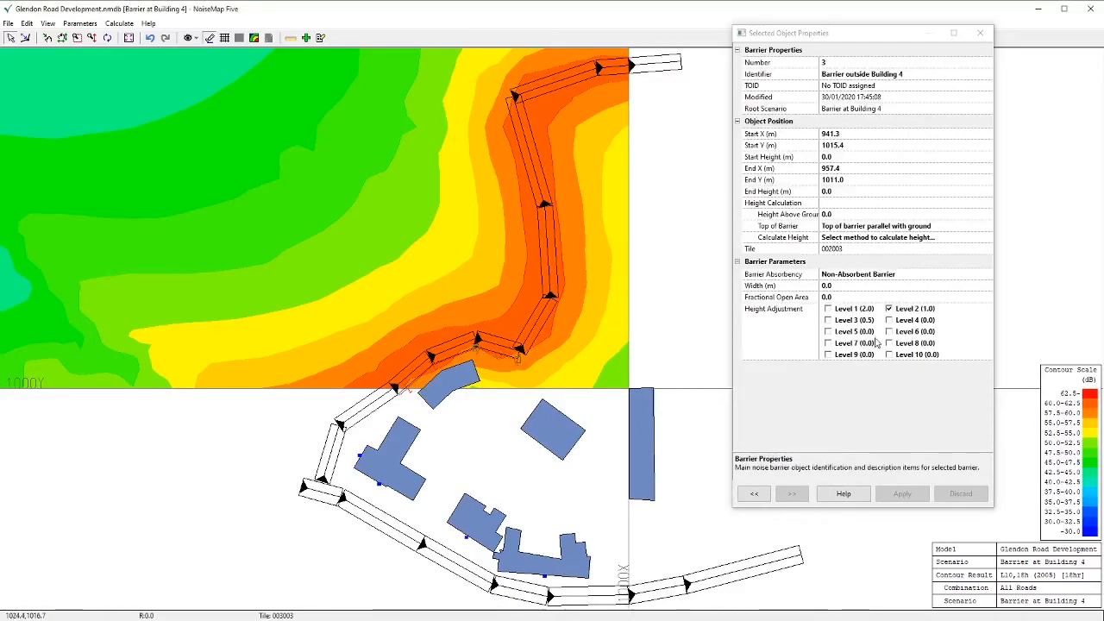
click(889, 309)
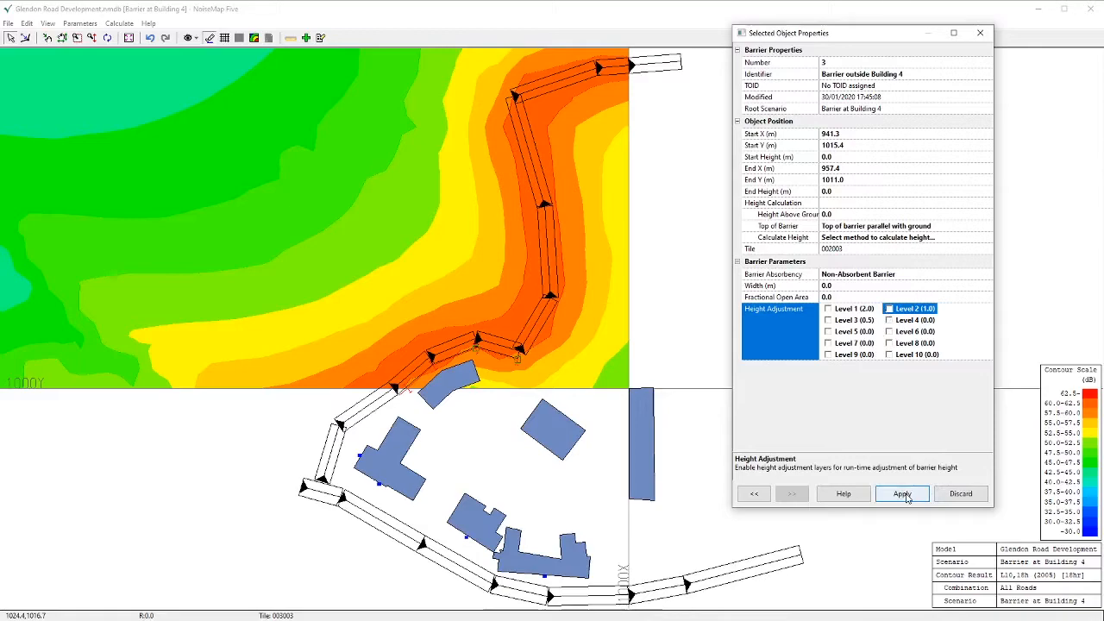
click(902, 495)
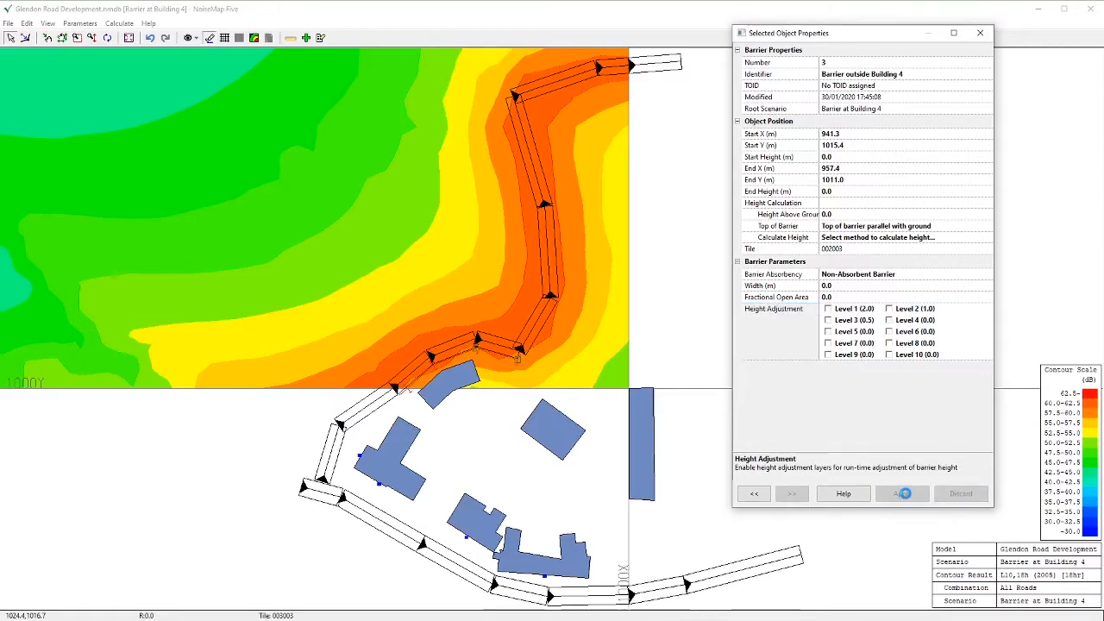
Commit barrier segment 3's cleared height adjustment to the current scenario, Barrier at Building 4
click(8, 23)
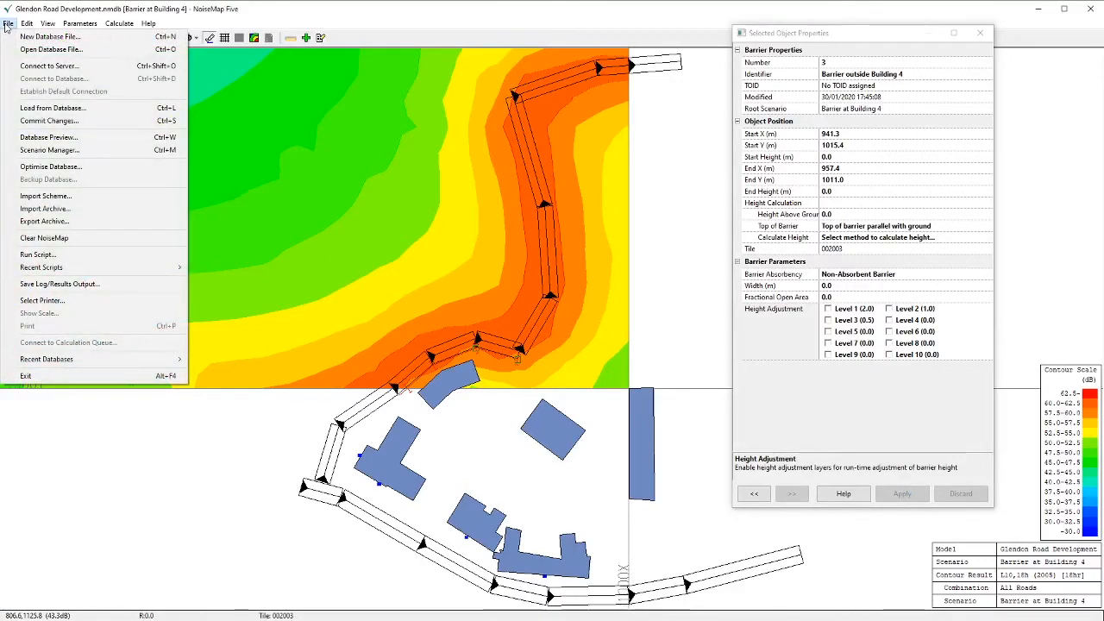
click(43, 121)
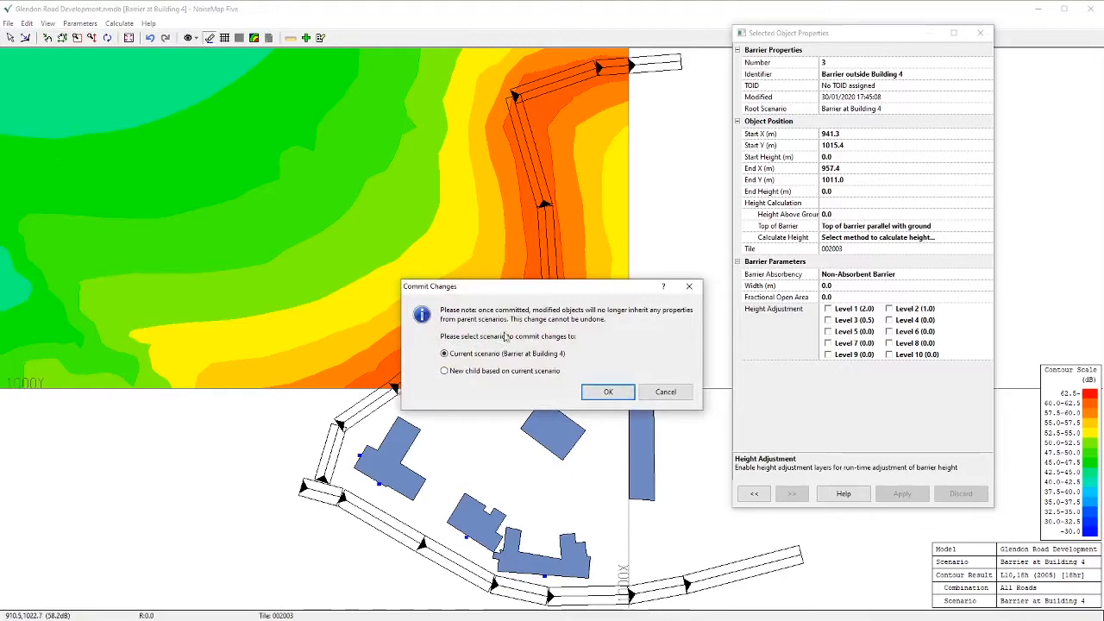
click(595, 391)
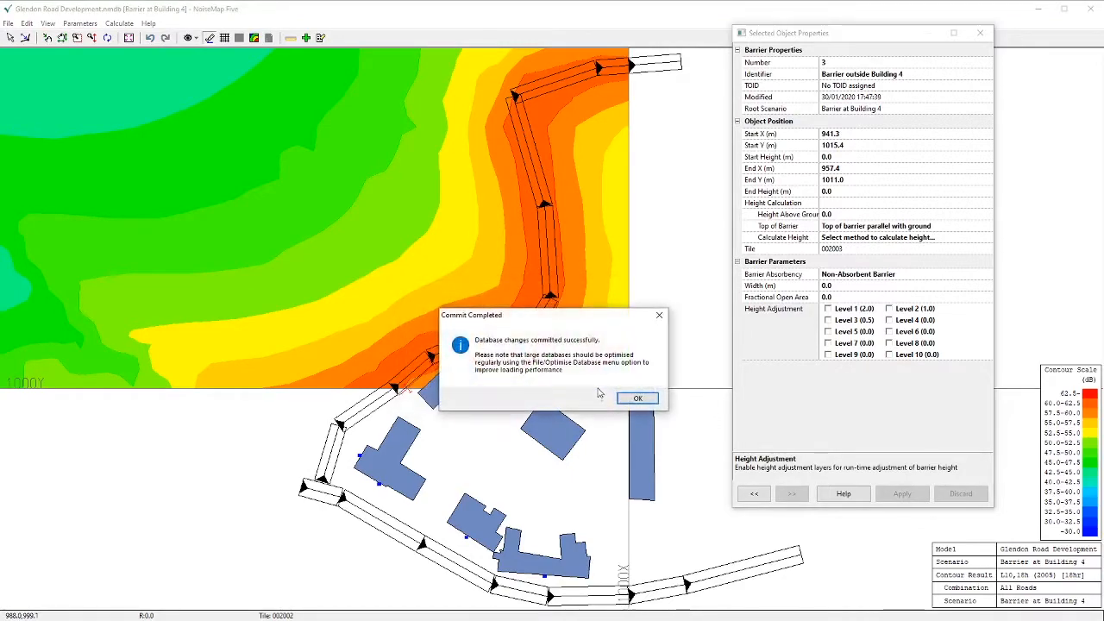
click(634, 399)
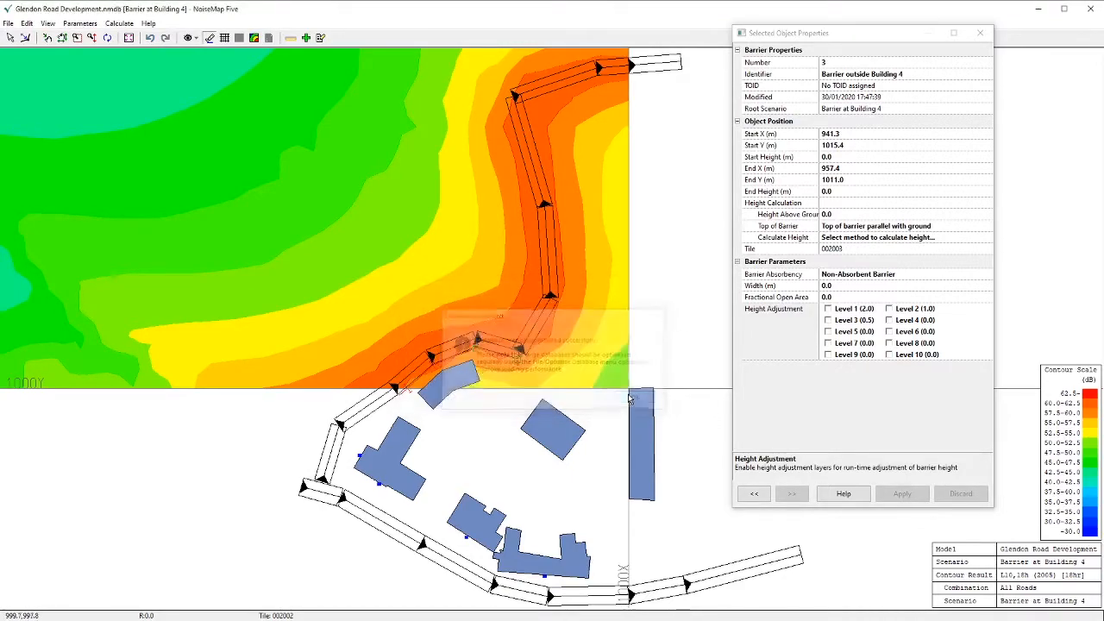
Recalculate the contours of tile 002003 with no height adjustment on segment 3, closing the loaded contours, and load the All Roads result
click(116, 24)
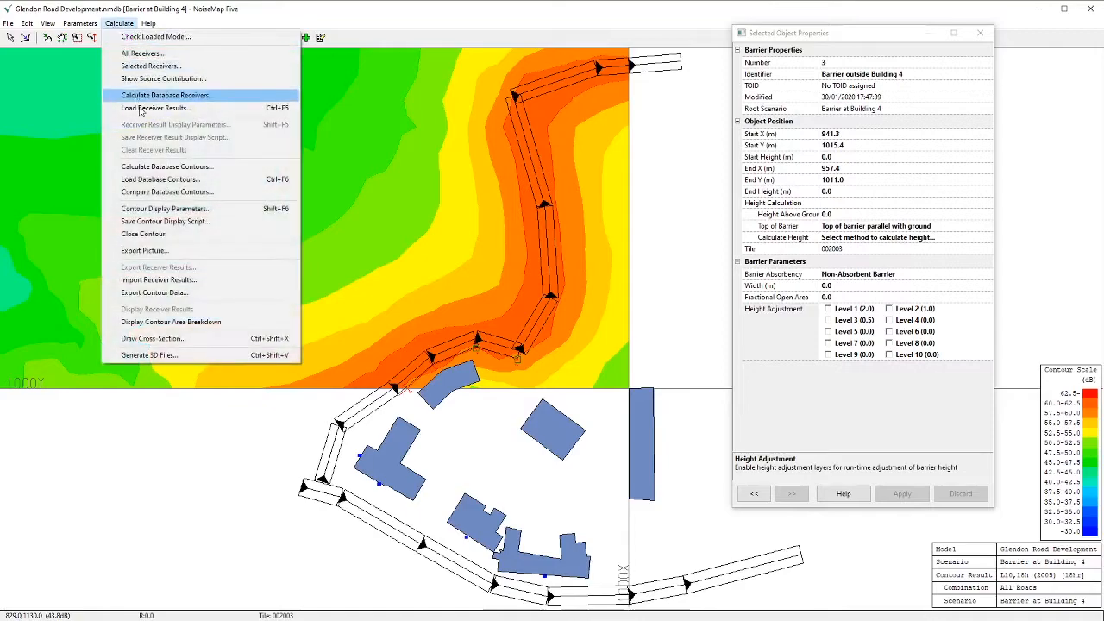
click(165, 168)
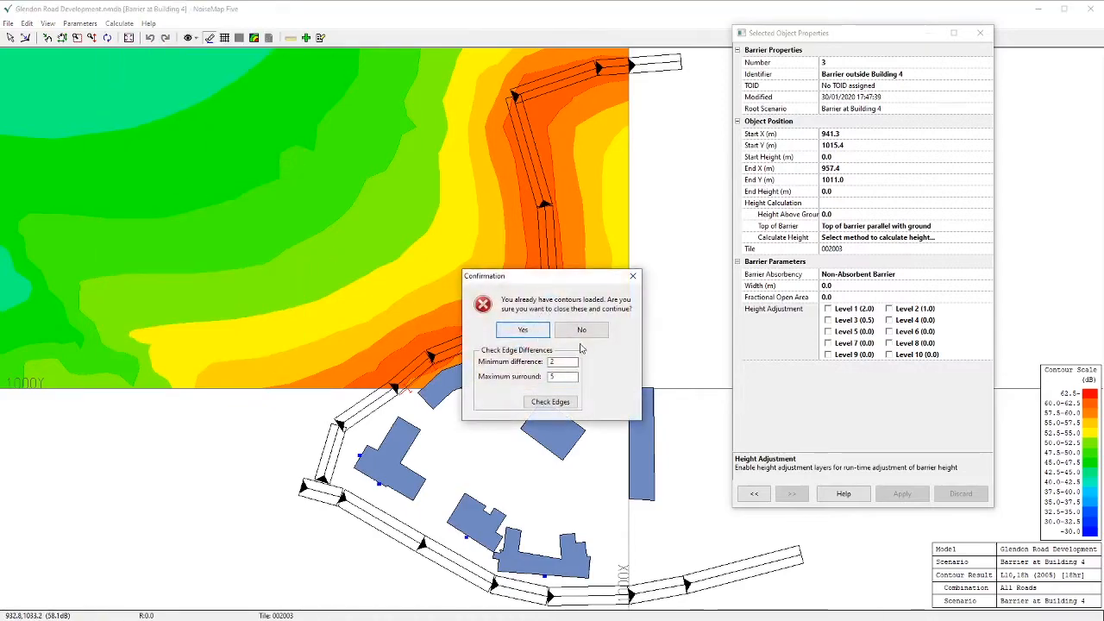
click(521, 332)
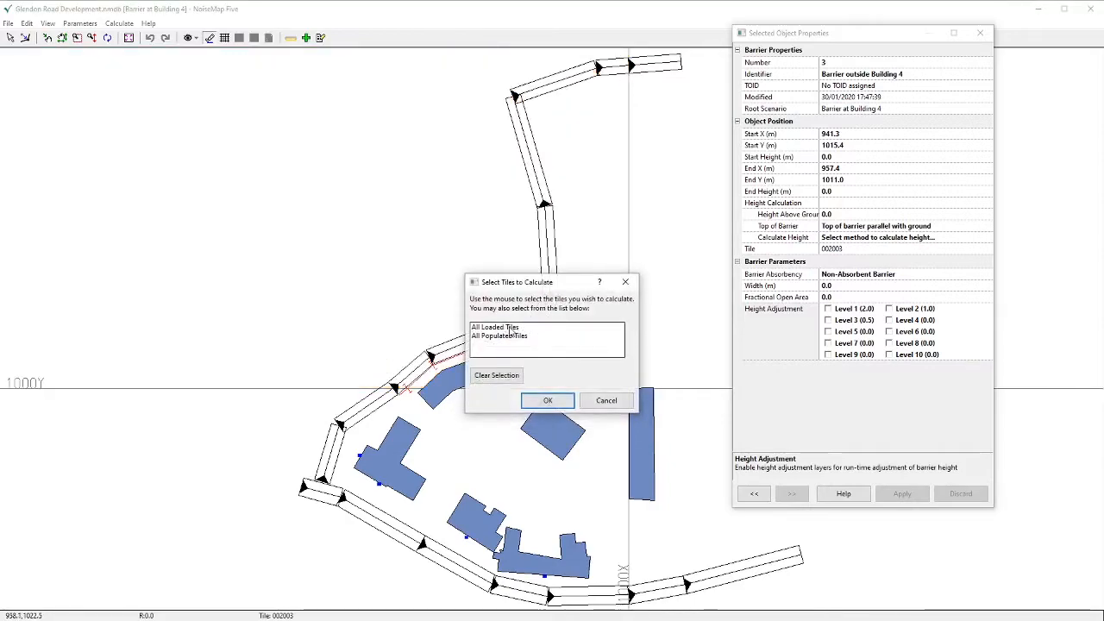
click(414, 298)
click(547, 400)
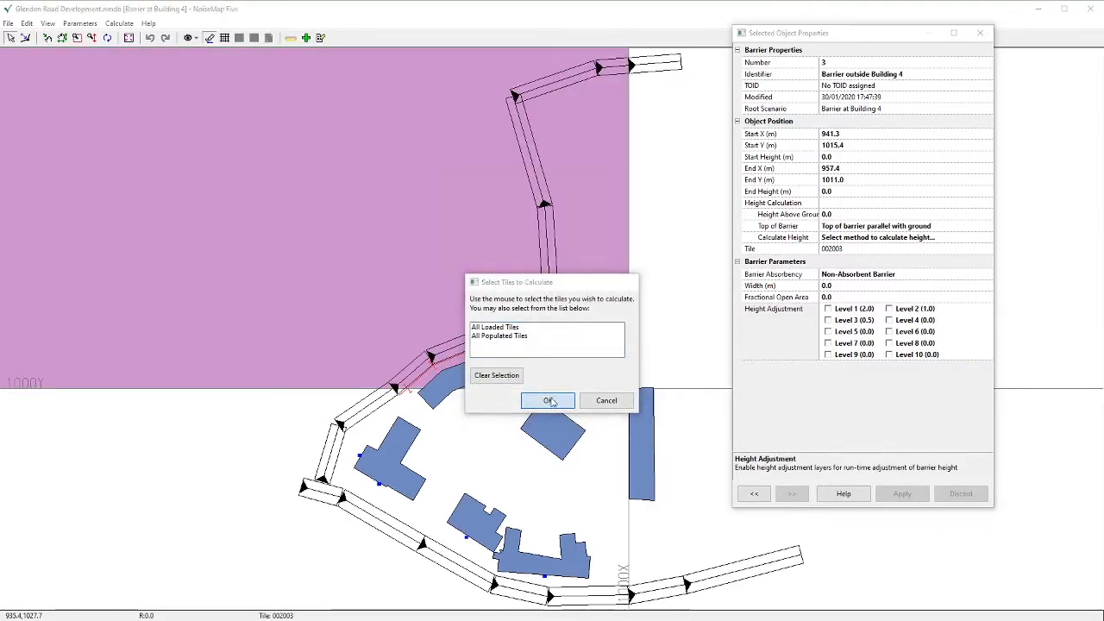
click(575, 506)
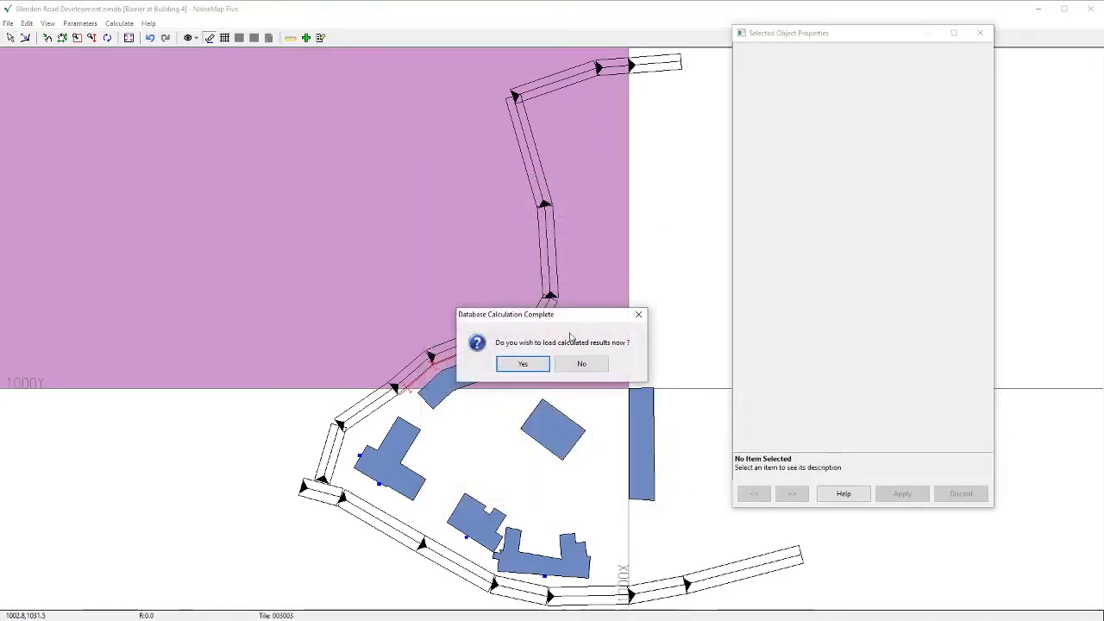
click(521, 364)
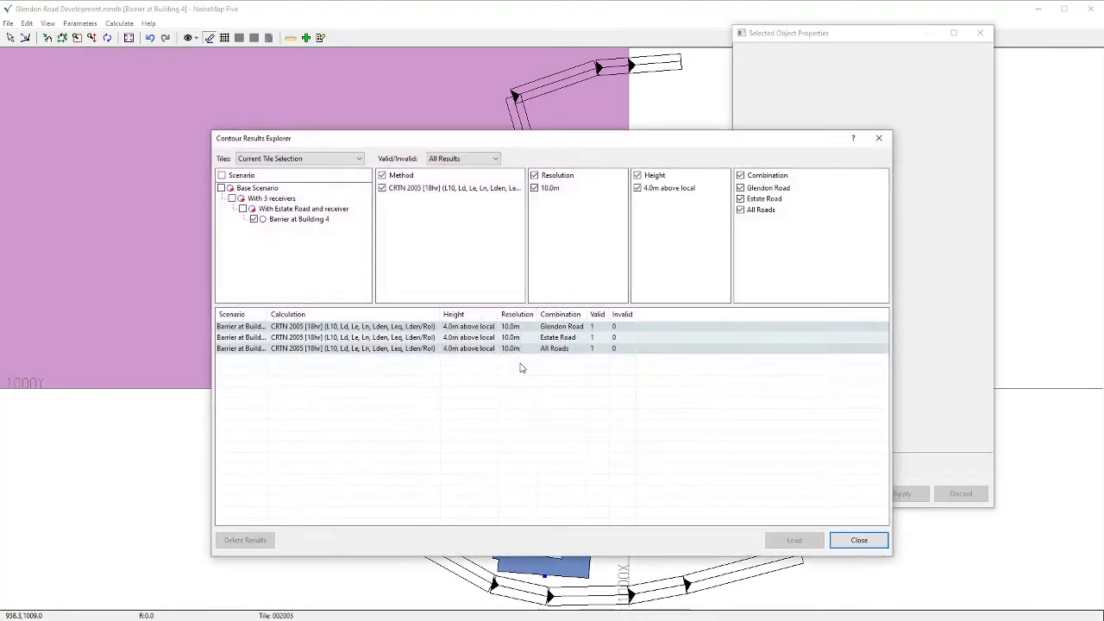
click(523, 350)
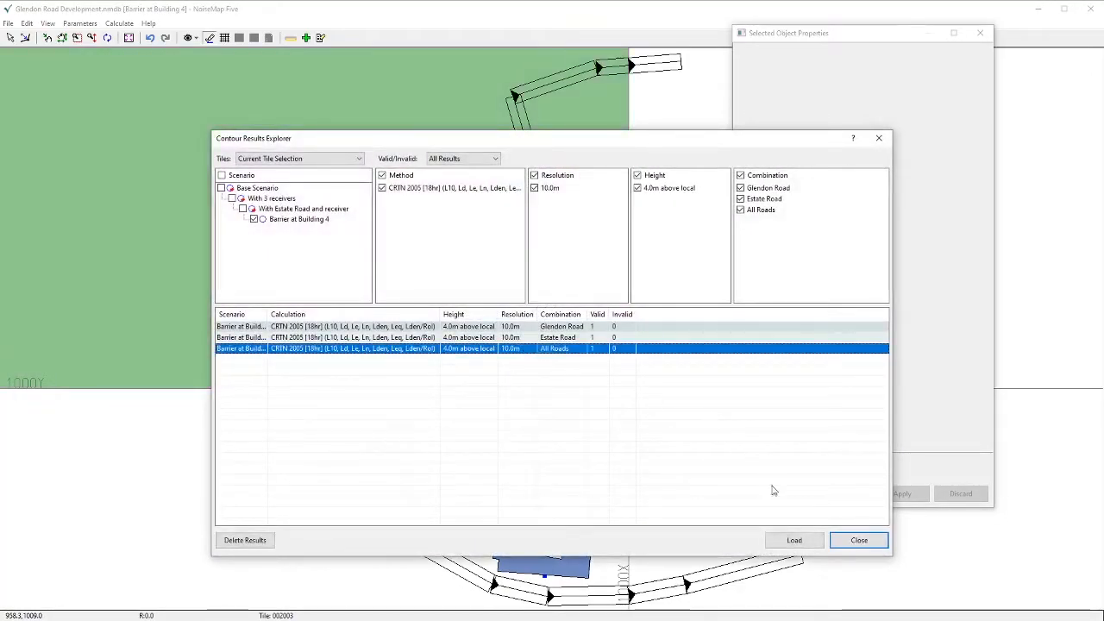
click(794, 540)
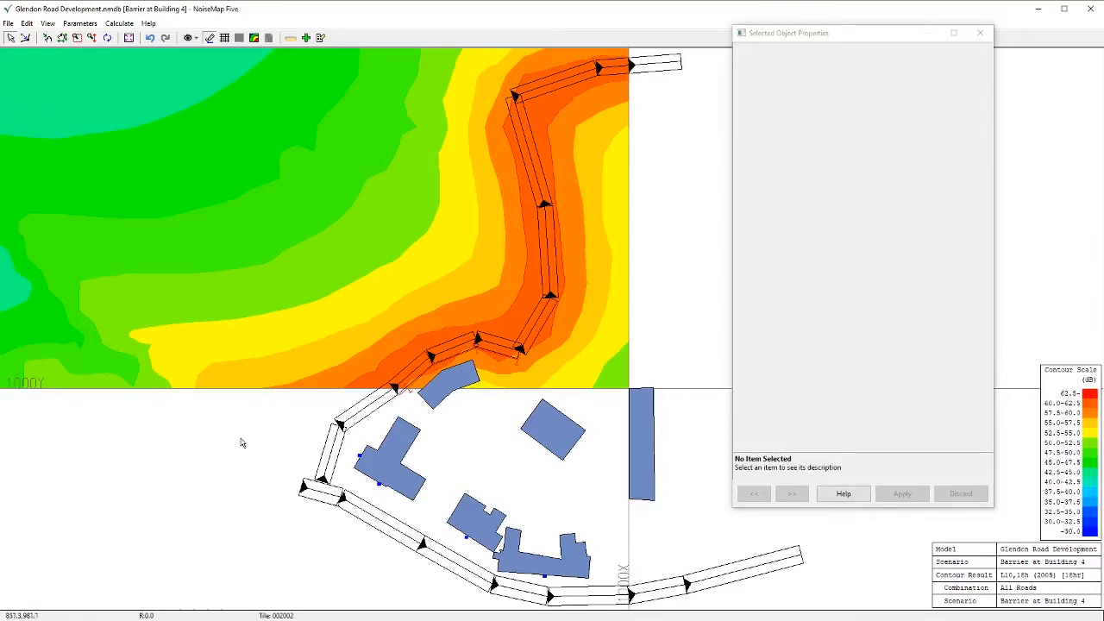
Show the log/results window and output the model parameters in it
click(48, 23)
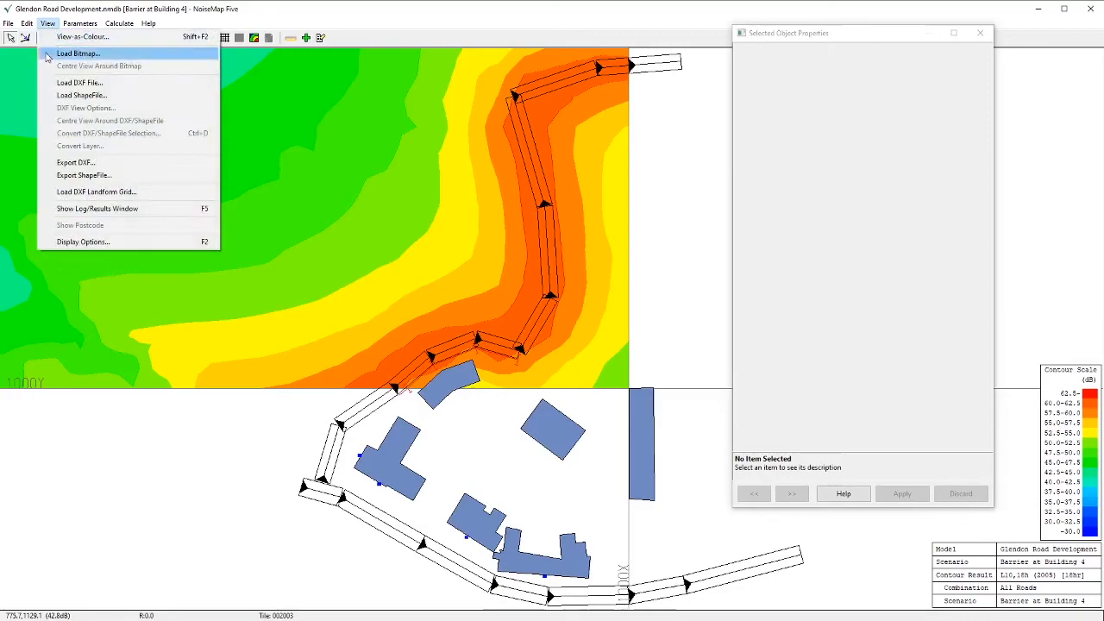
click(86, 209)
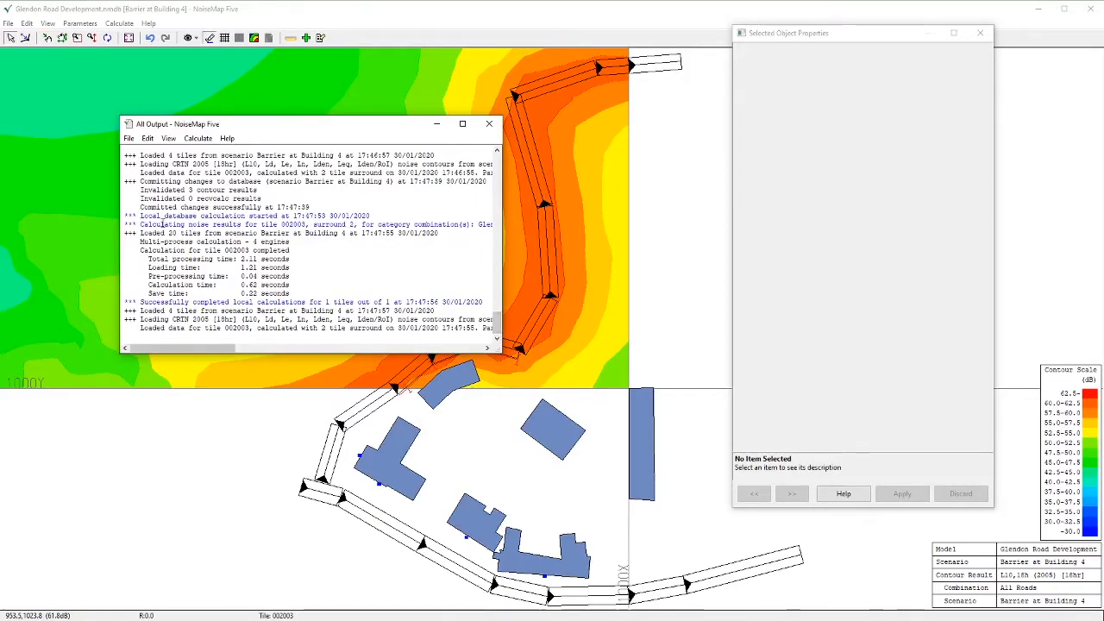
click(168, 138)
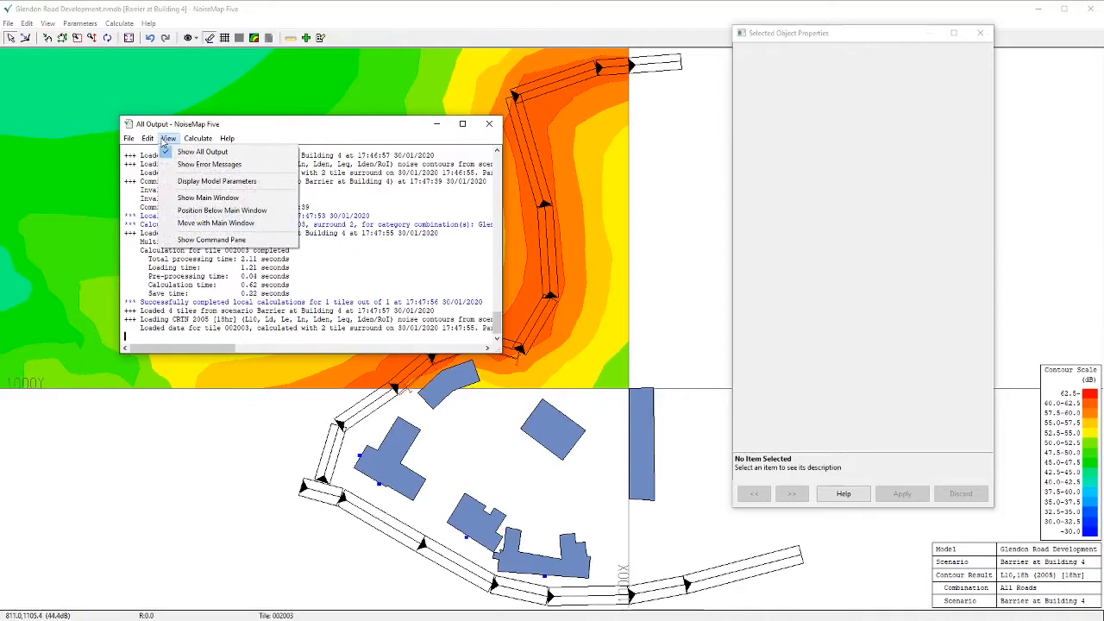
click(217, 181)
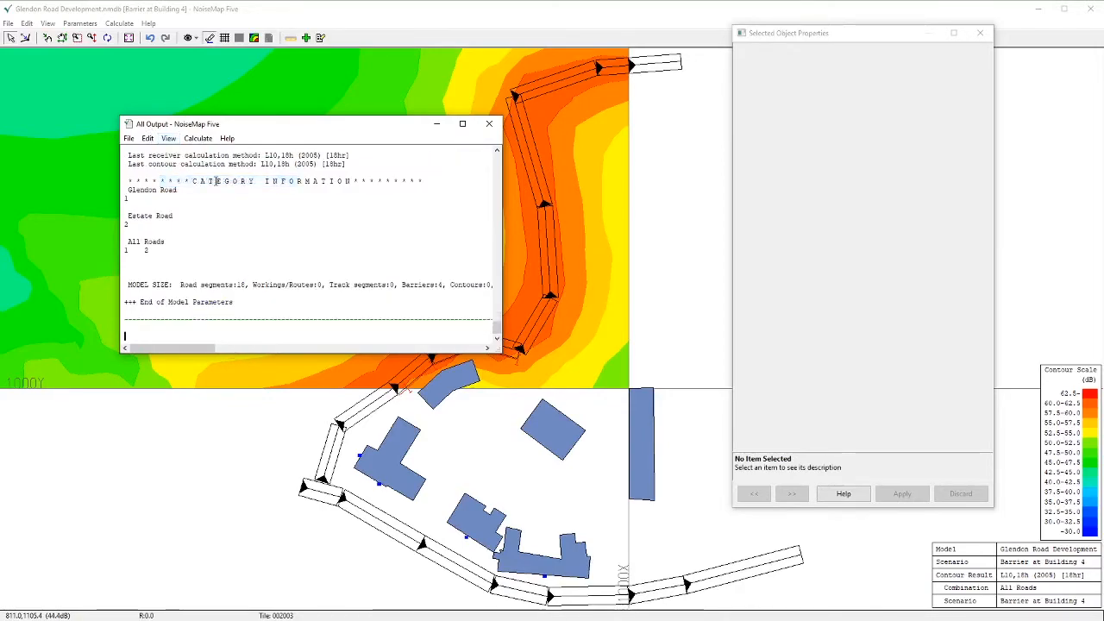
Widen the output window, find the Barrier Data table to check each segment's active adjustment levels, and move the window higher over the map
scroll(268, 245, up, 3)
drag(498, 348, 875, 348)
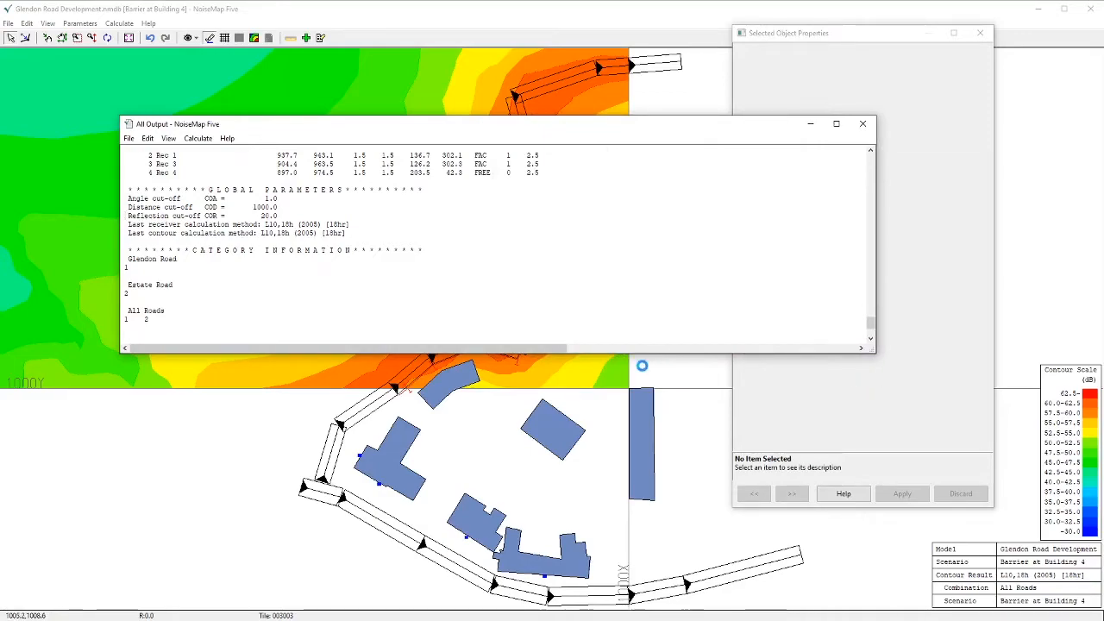
scroll(655, 362, up, 3)
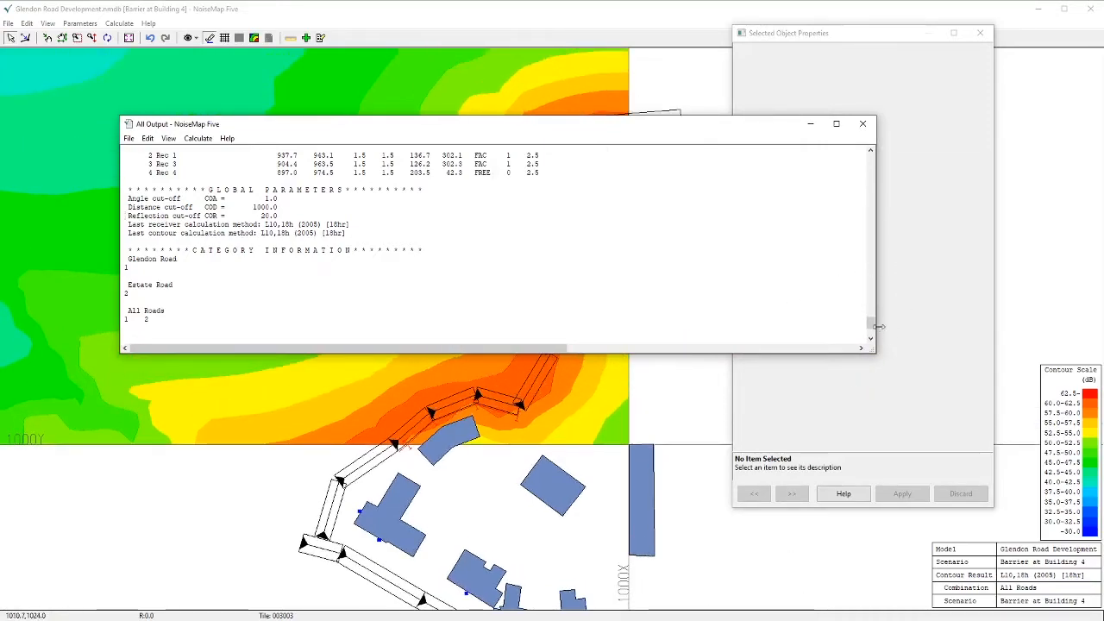
drag(870, 324, 859, 303)
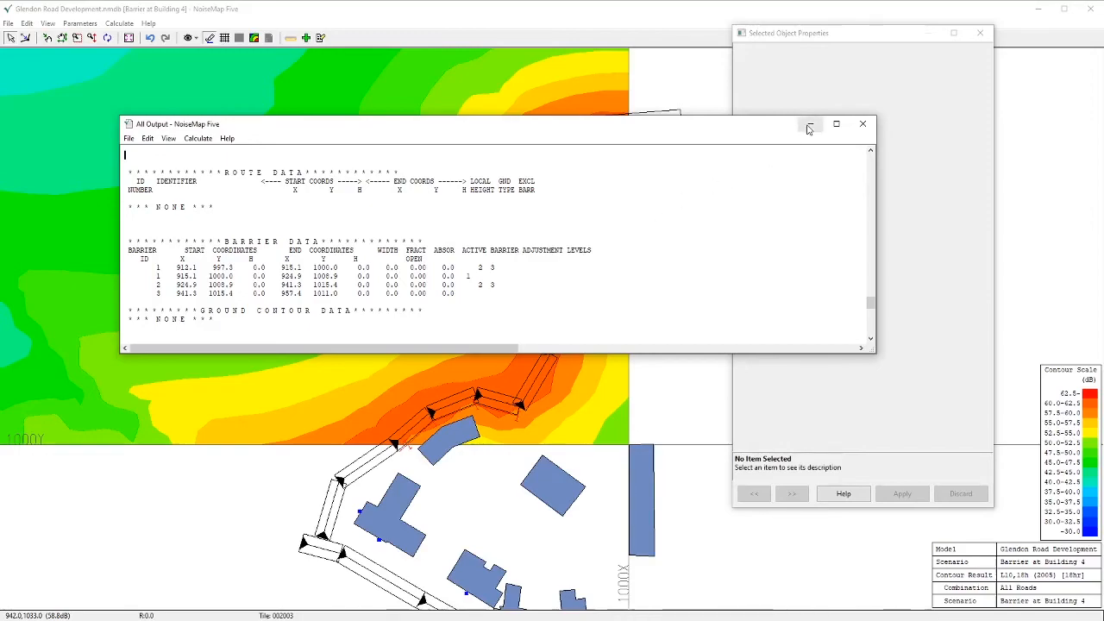
drag(686, 129, 695, 94)
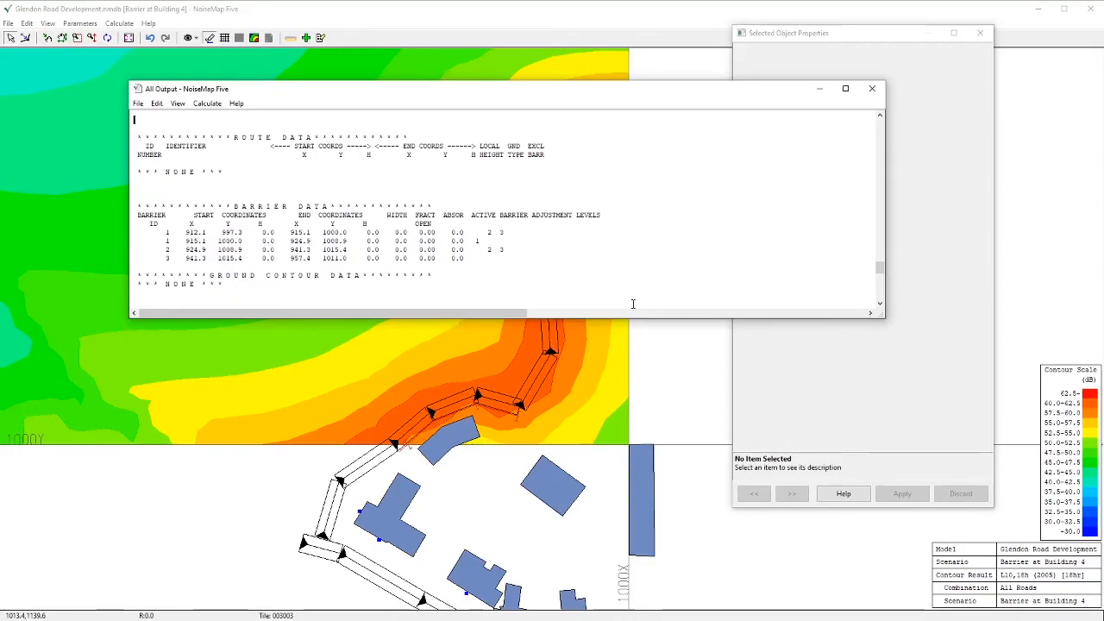